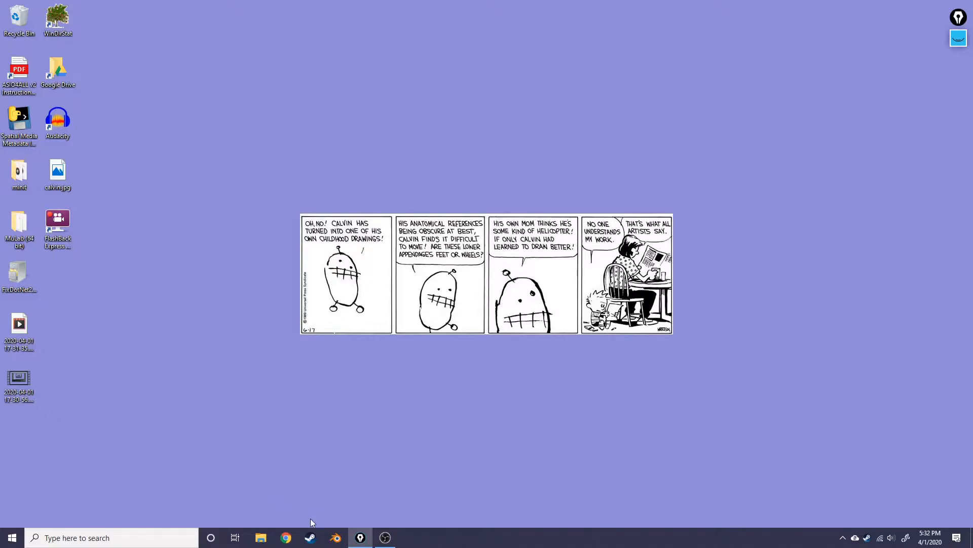
Open Chrome and search the web for "github desktop".
left_click(286, 537)
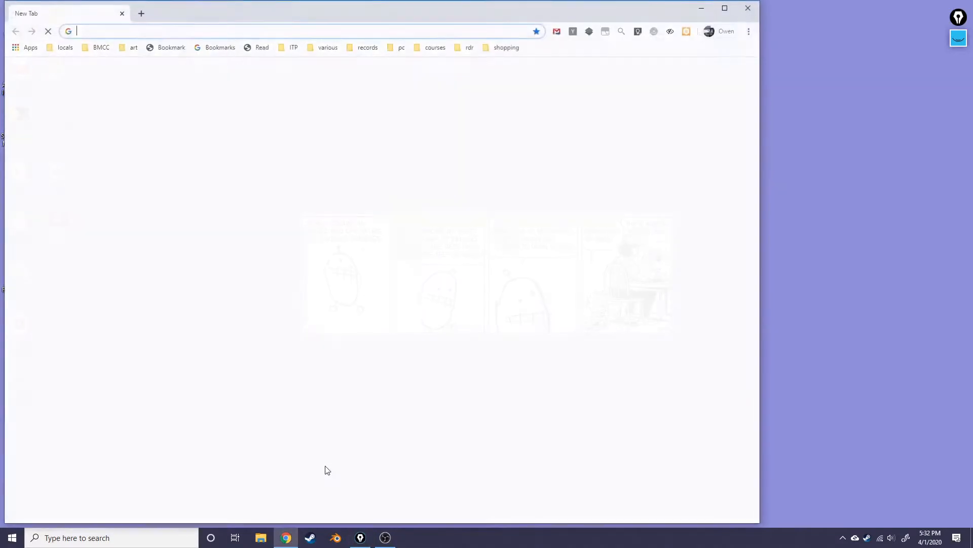
left_click_drag(759, 17, 571, 11)
left_click_drag(347, 10, 455, 11)
type("git")
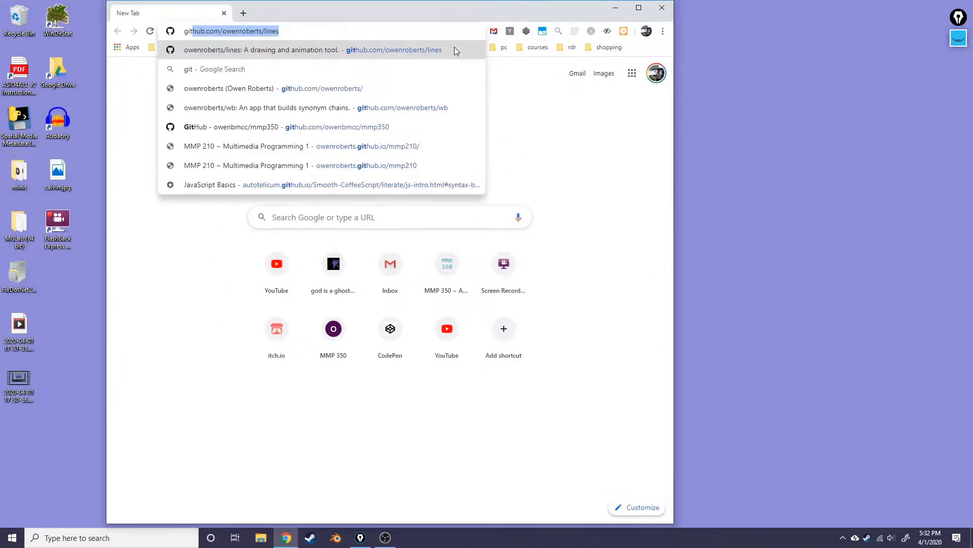
type("hub dek")
key("BackSpace")
type("sktop")
key("Return")
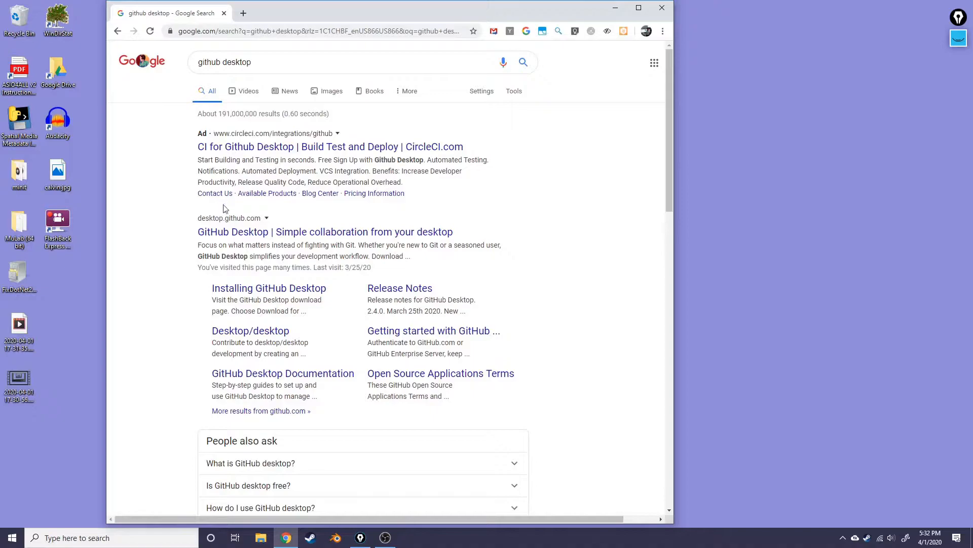
Download the 64-bit Windows installer from the official GitHub Desktop site, keep the file and run it.
left_click(336, 234)
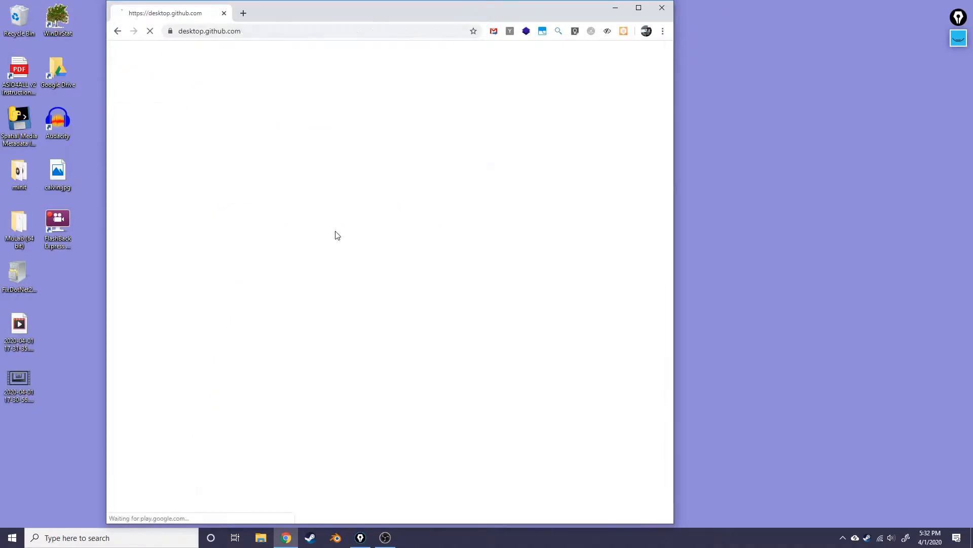
left_click(368, 252)
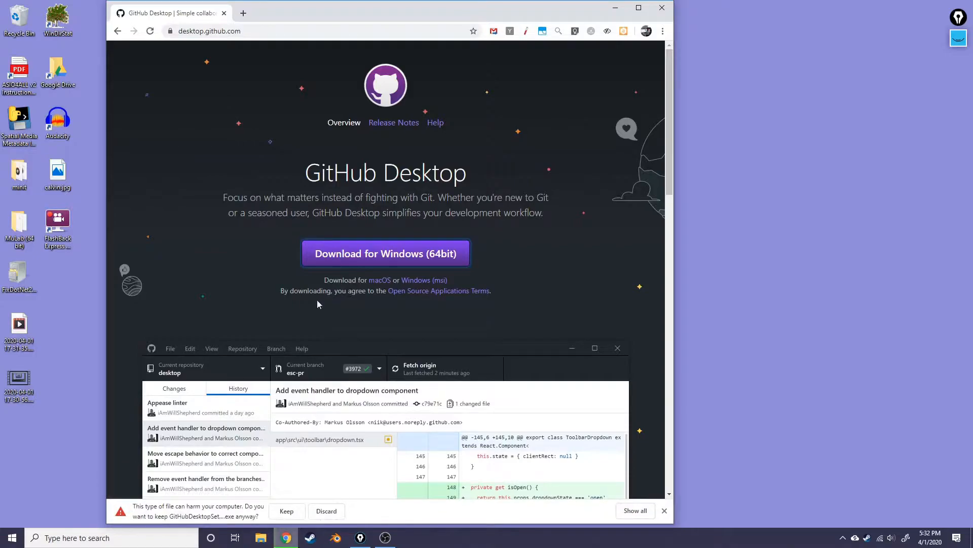
left_click(282, 512)
left_click(157, 513)
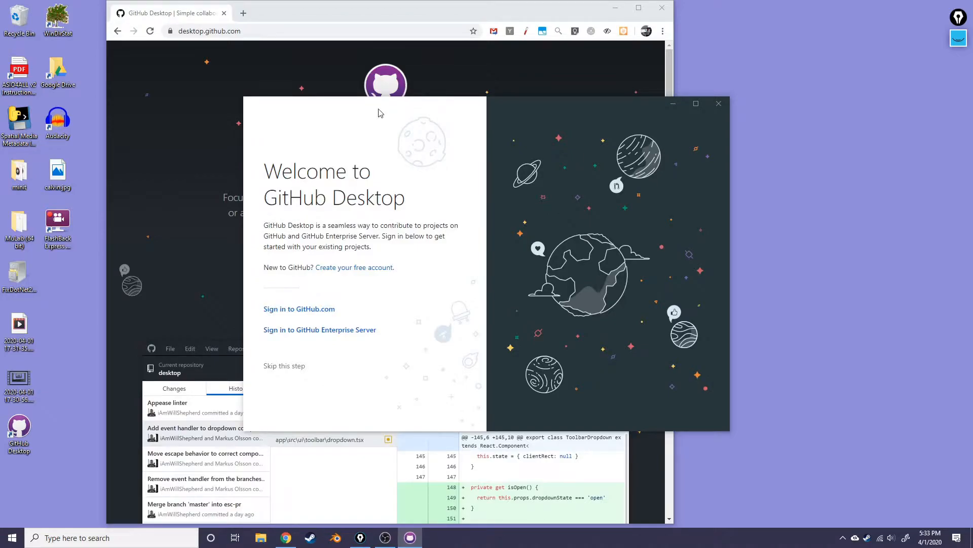
Minimize the browser and sign in to GitHub.com in GitHub Desktop with the account username and password.
left_click(615, 7)
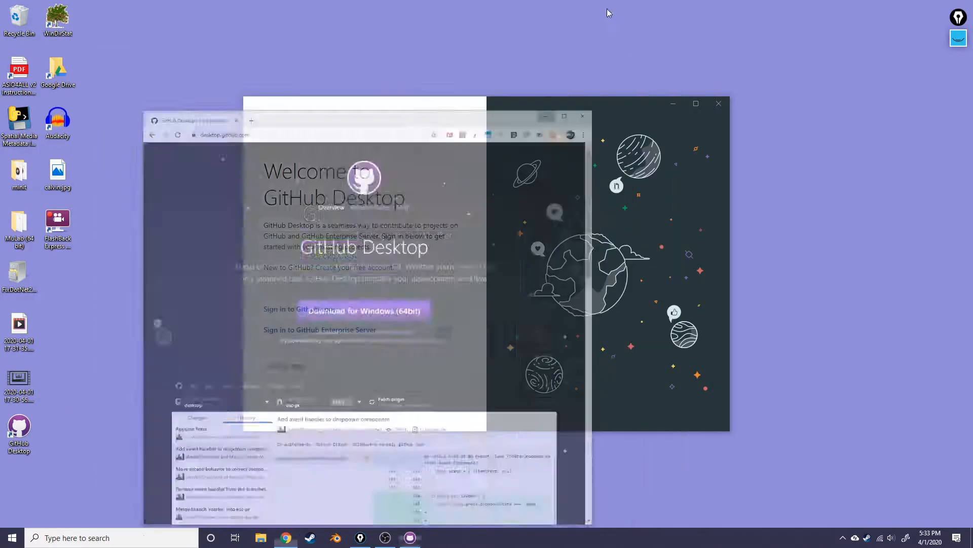
left_click_drag(388, 109, 327, 82)
left_click(215, 282)
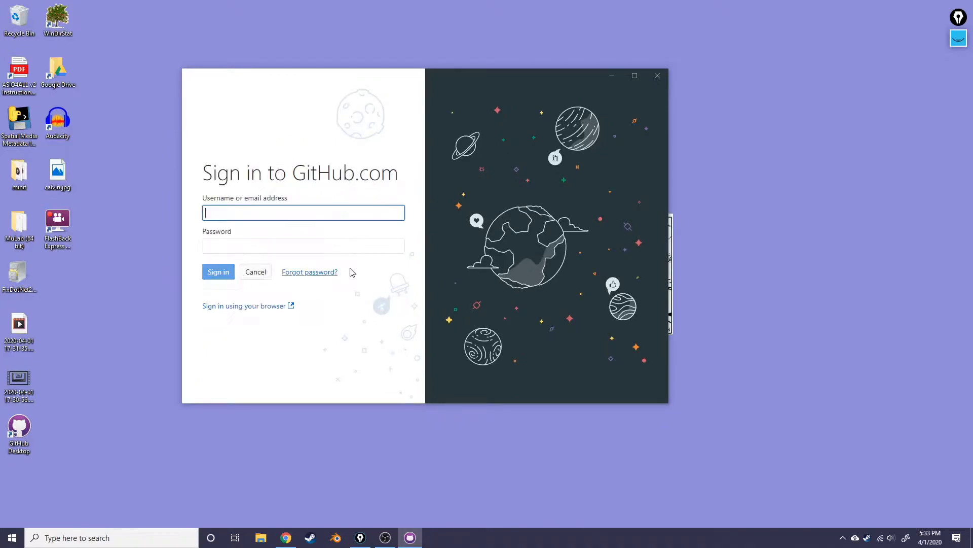
type("owenbmcc")
key("Tab")
type("••")
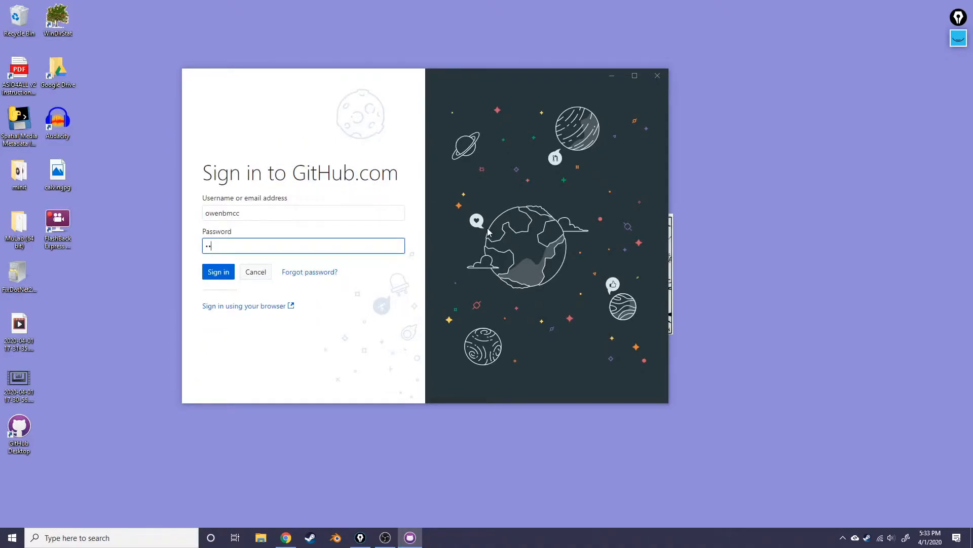
key("Return")
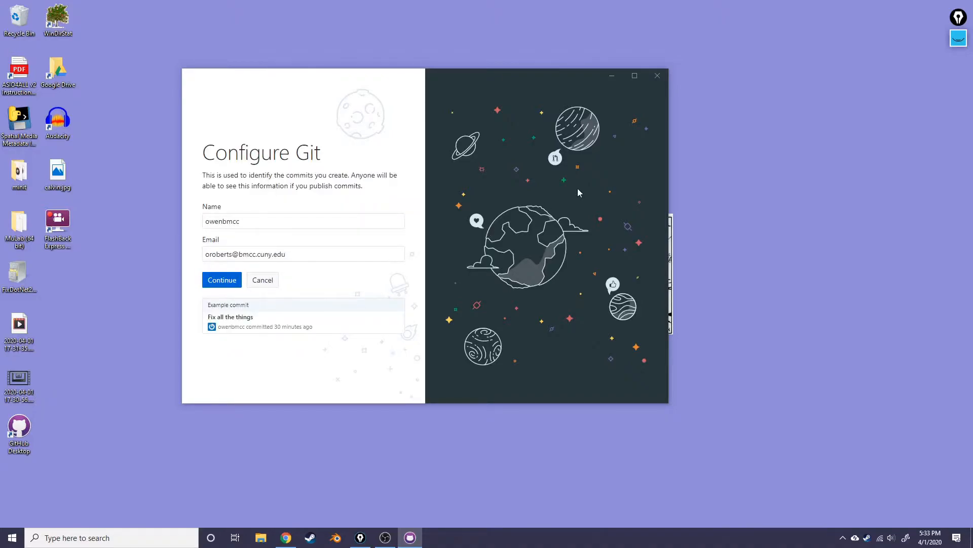
Accept the prefilled Git name and email, then finish the setup with periodic usage stats enabled.
left_click_drag(208, 220, 330, 256)
left_click(219, 280)
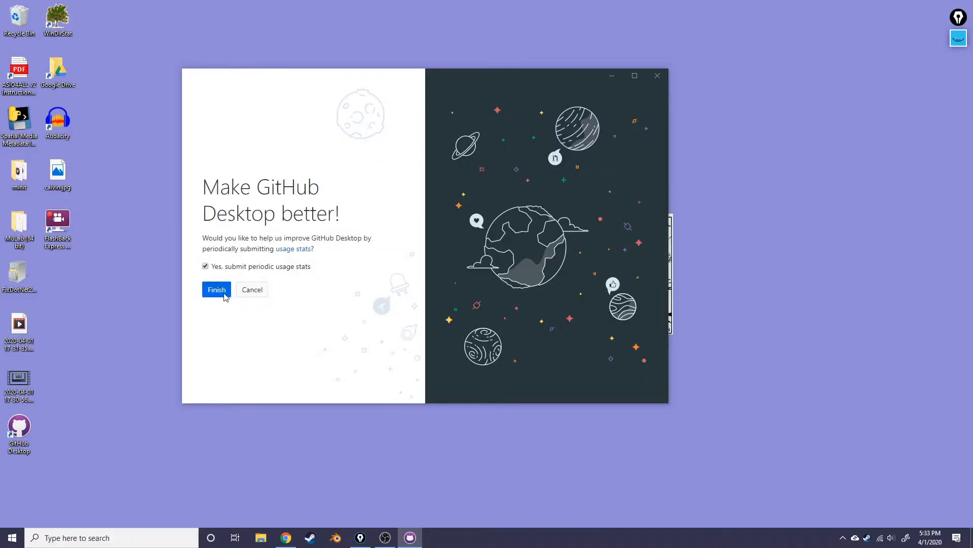
left_click(224, 295)
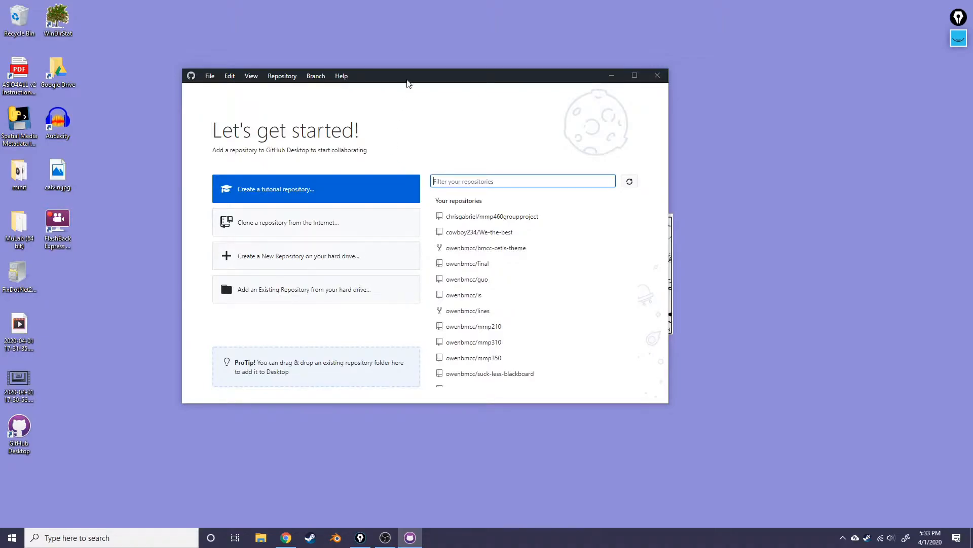
left_click_drag(407, 80, 415, 59)
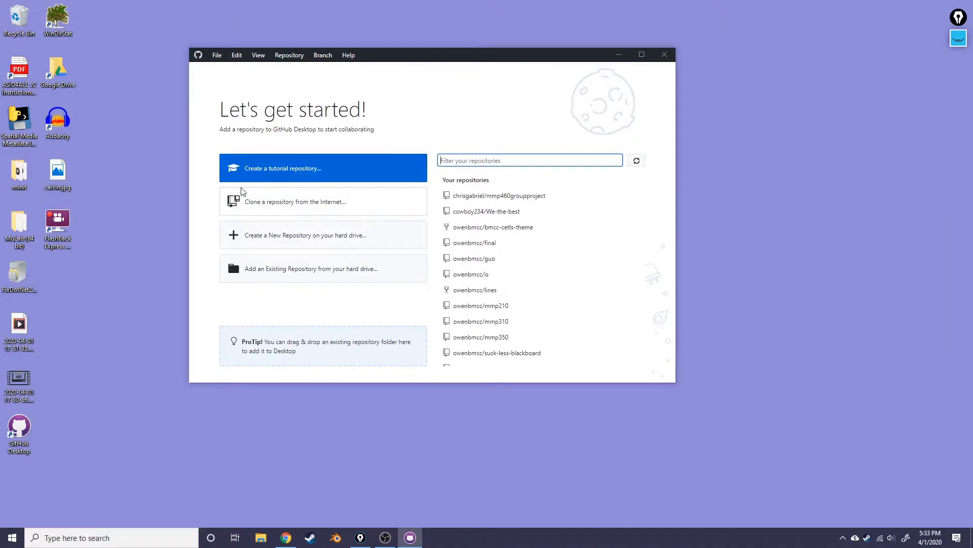
Start cloning a repository from the Internet, filter the list by "mmp" and select the mmp350 repository.
left_click(268, 205)
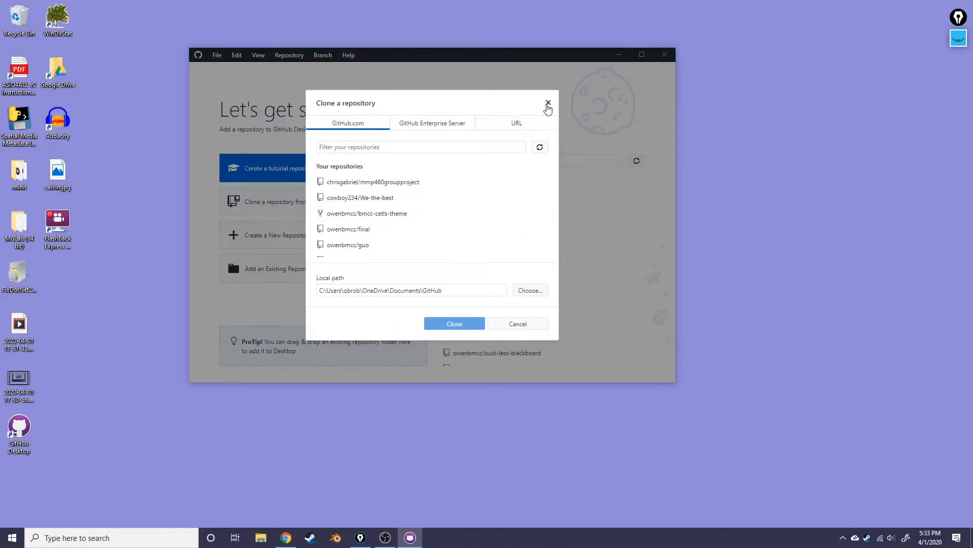
left_click(547, 103)
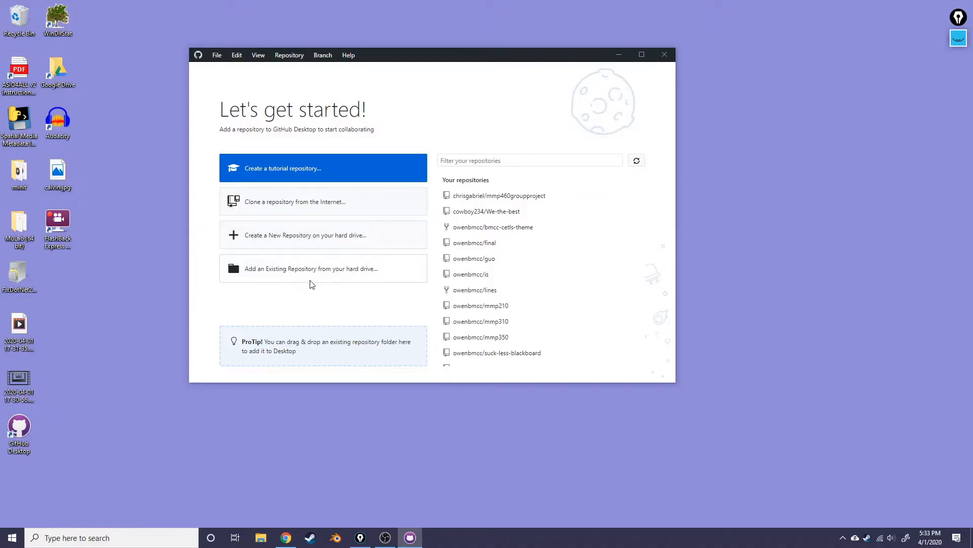
left_click(301, 204)
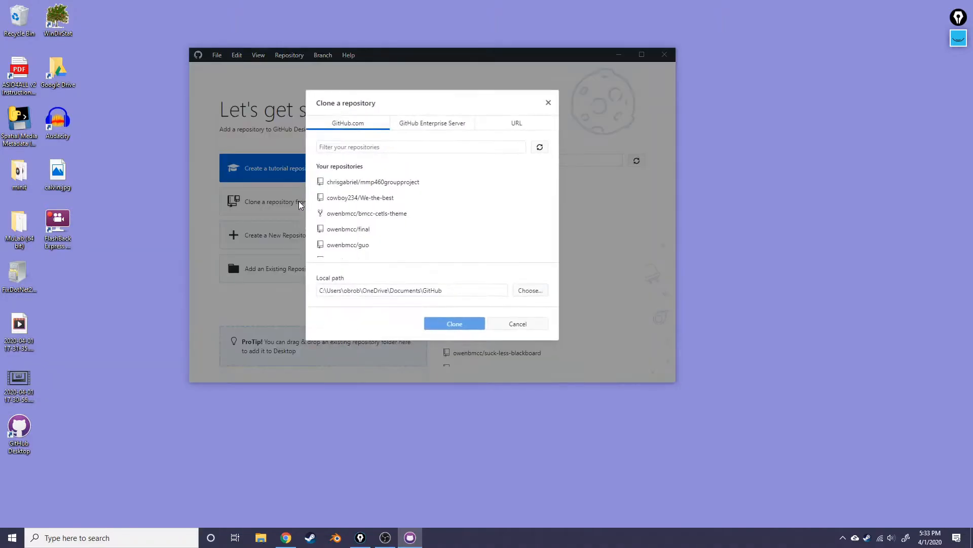
left_click(356, 147)
type("mmop")
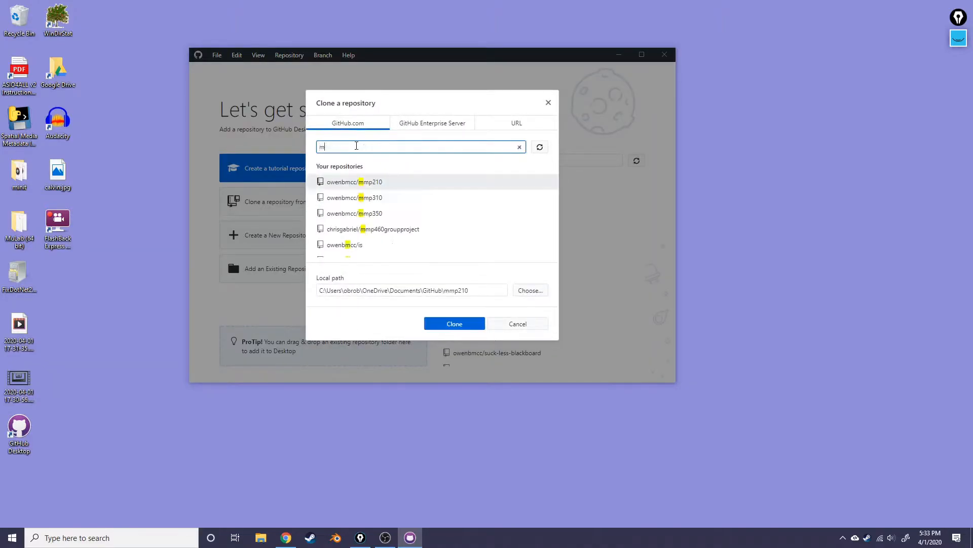
key("BackSpace")
key("BackSpace")
type("p")
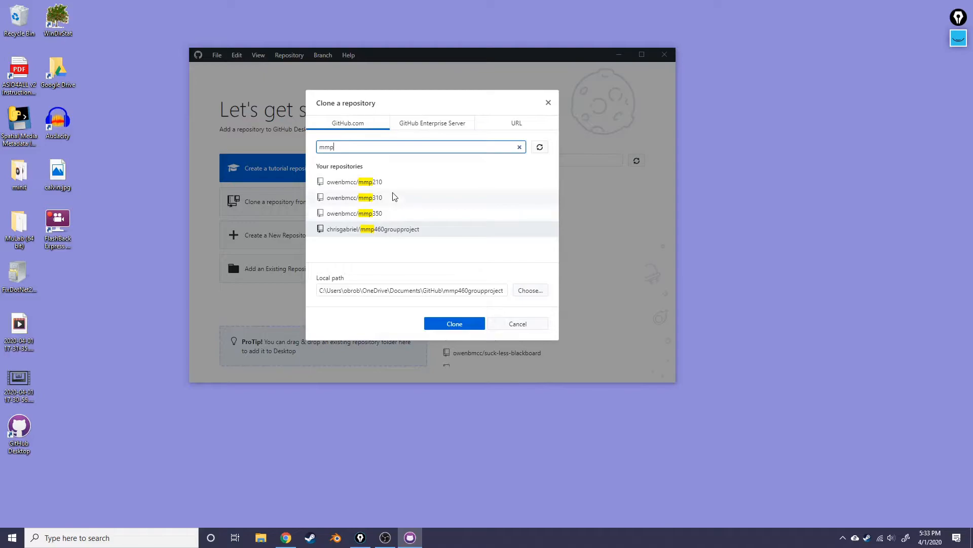
left_click(374, 214)
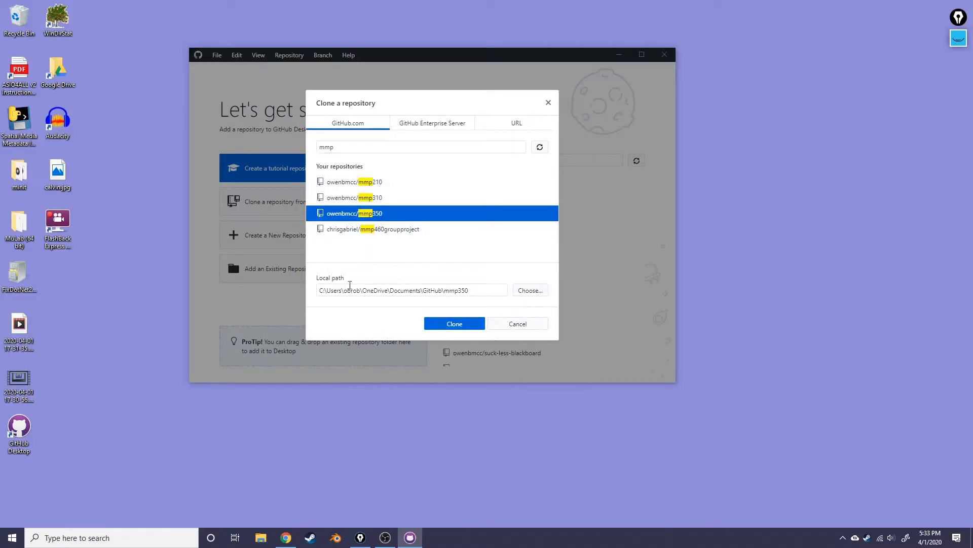
Review the clone's local path and change its location to the Desktop folder.
left_click_drag(317, 292, 469, 295)
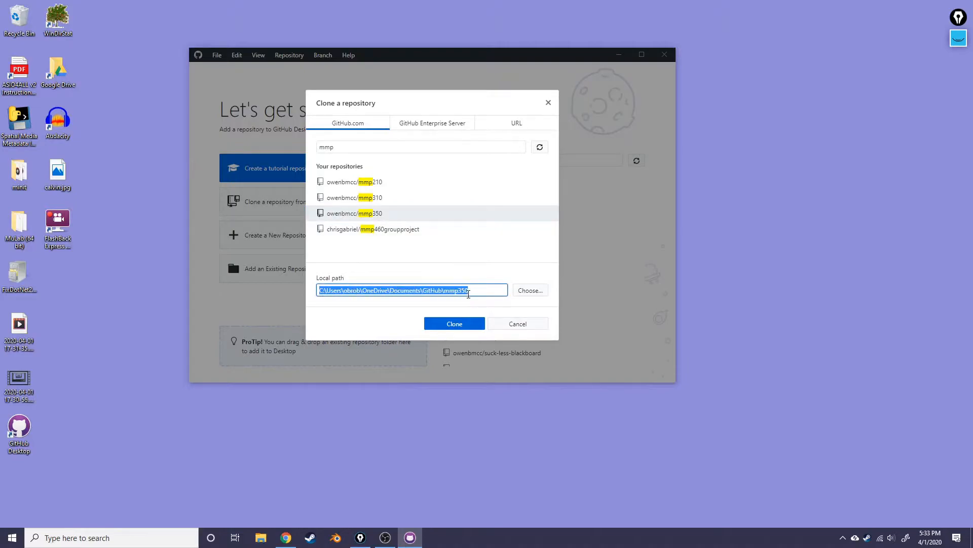
double_click(370, 291)
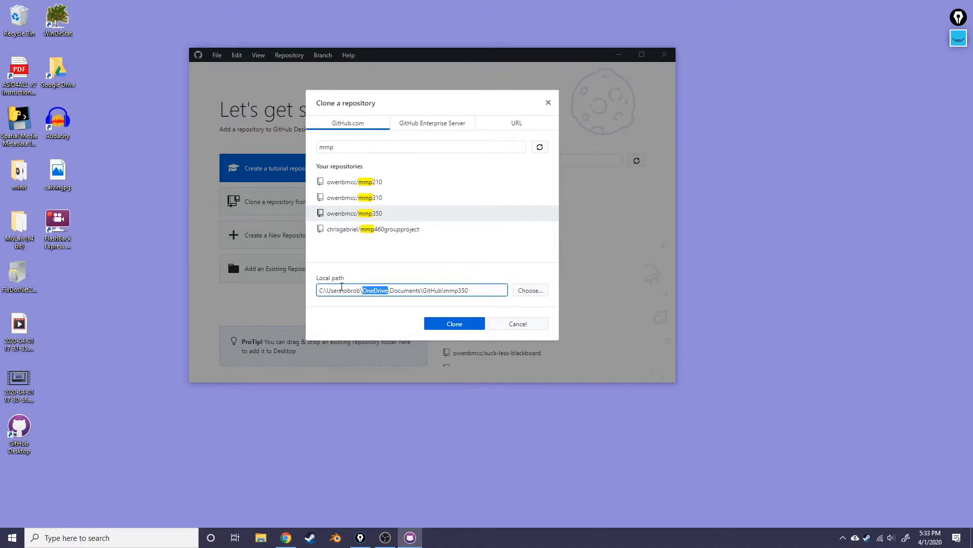
double_click(404, 290)
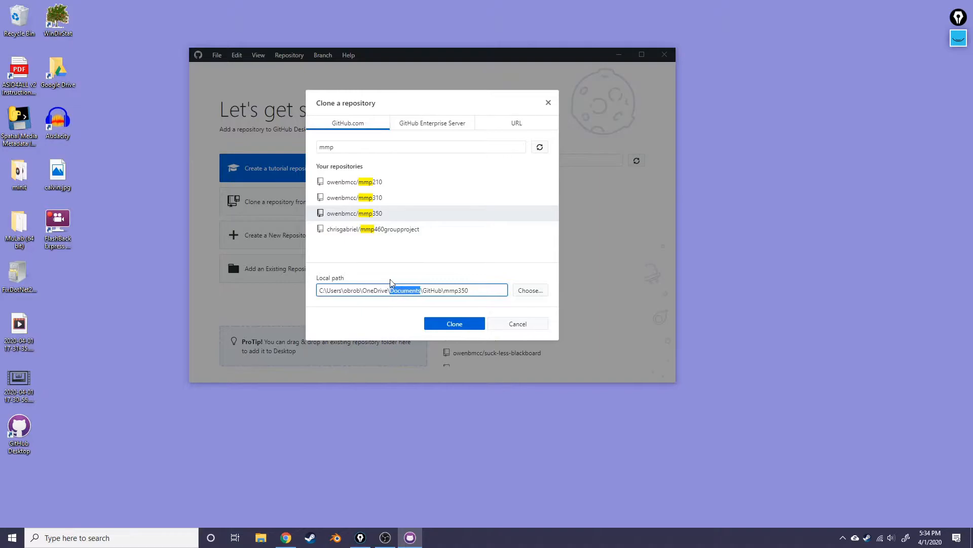
left_click(533, 291)
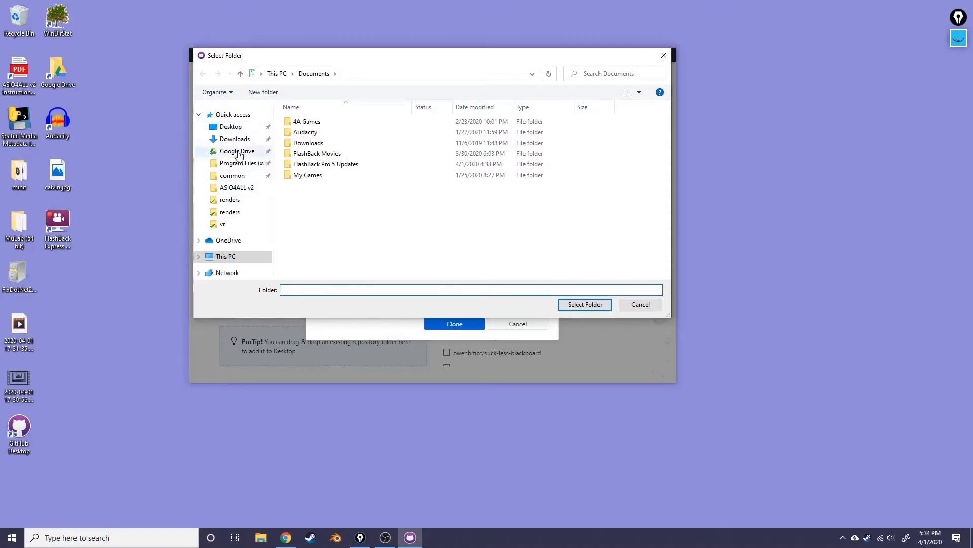
left_click(231, 126)
left_click(571, 306)
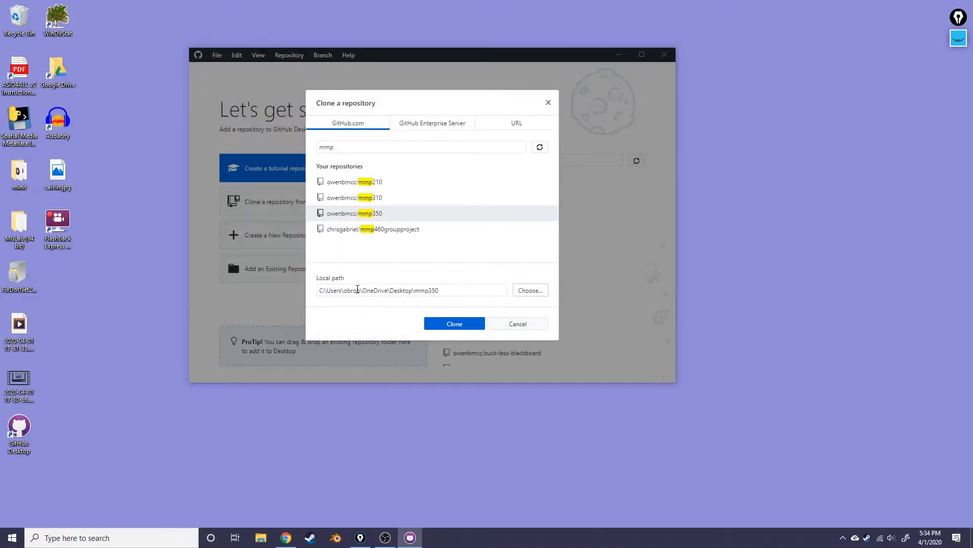
left_click(531, 291)
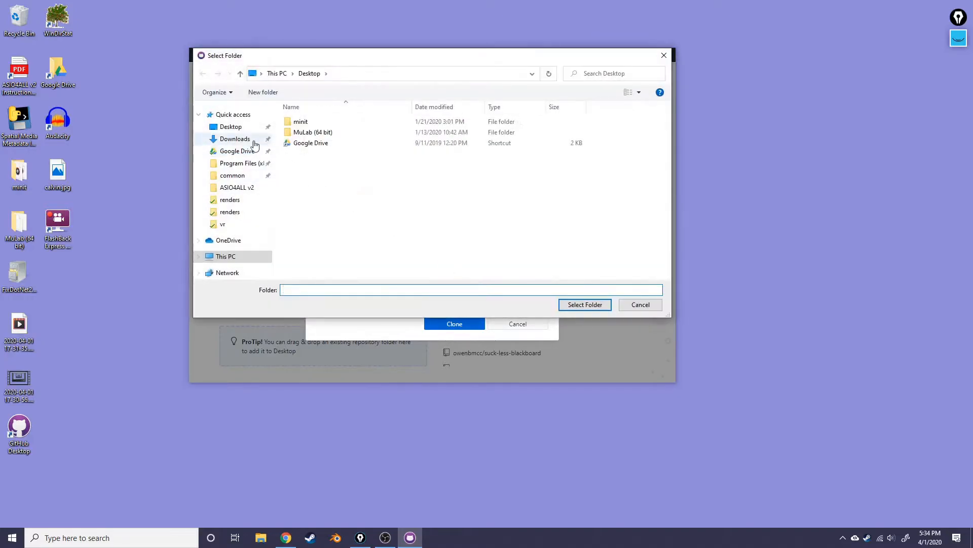
left_click(583, 305)
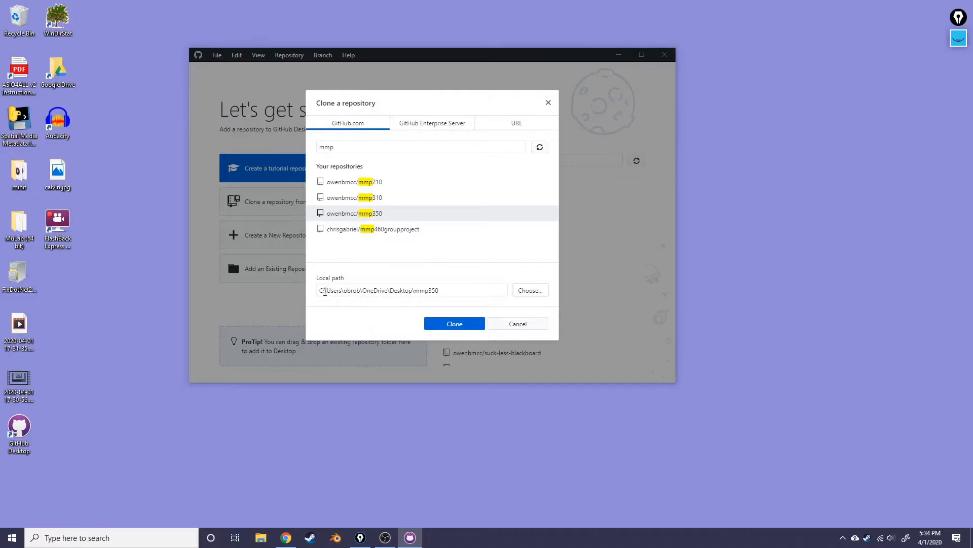
Clone the mmp350 repository to the chosen path and select its new folder on the desktop.
left_click_drag(333, 290, 408, 293)
double_click(396, 288)
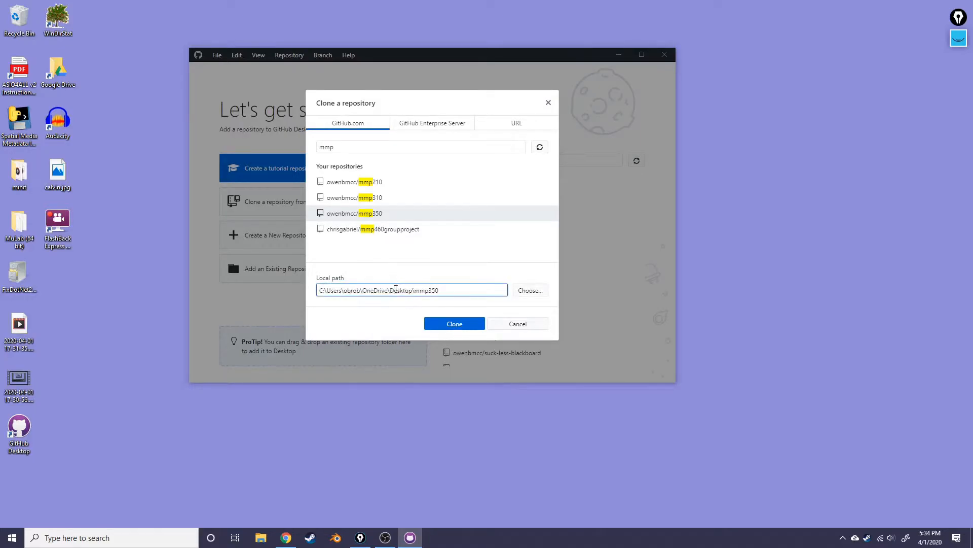
left_click(420, 291)
left_click(458, 329)
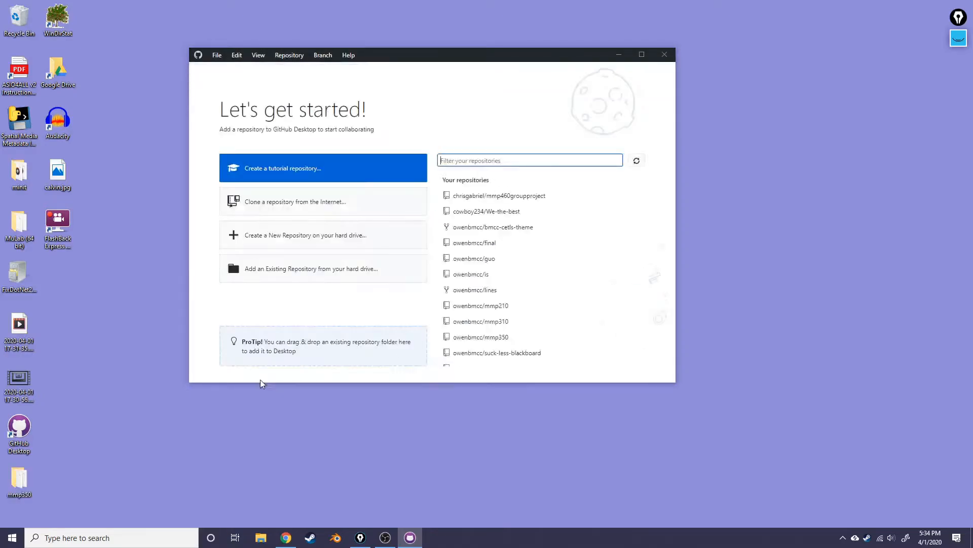
left_click(20, 481)
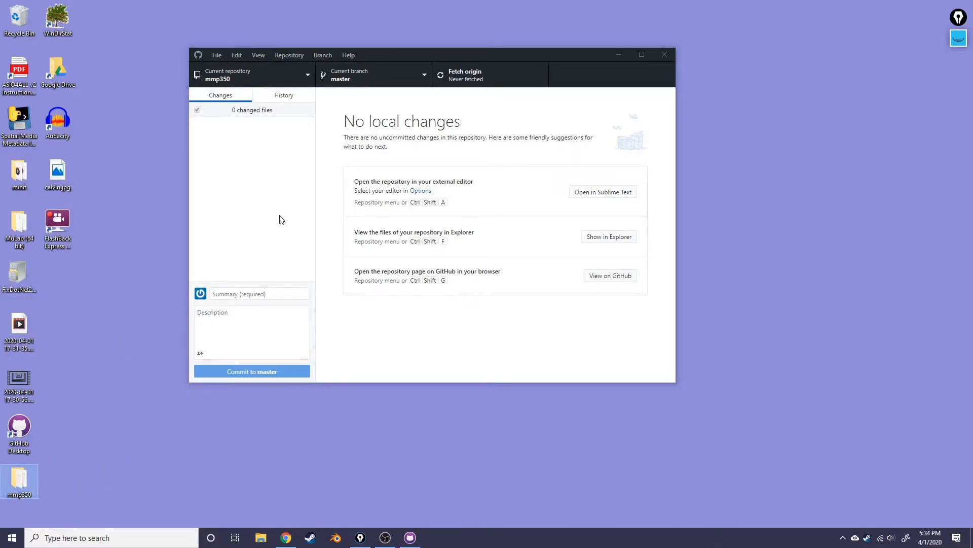
Open the mmp350 repository in Sublime Text, view its folder list in a maximized window, and close the editor.
left_click_drag(508, 53, 428, 29)
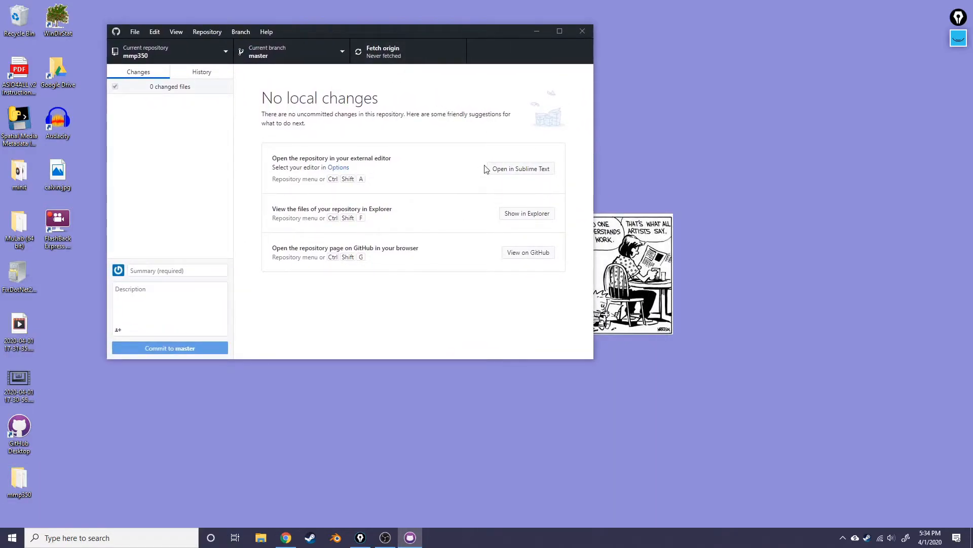
left_click(517, 168)
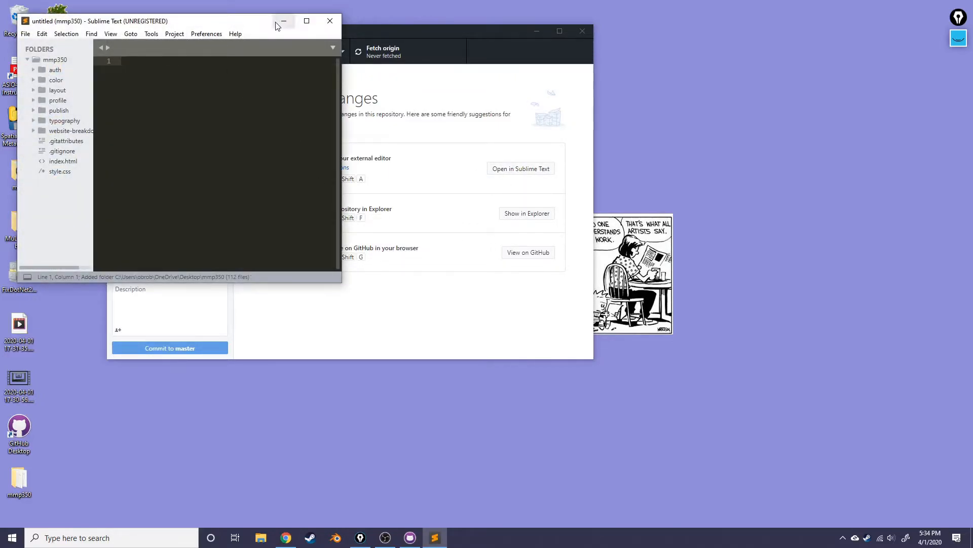
left_click(308, 21)
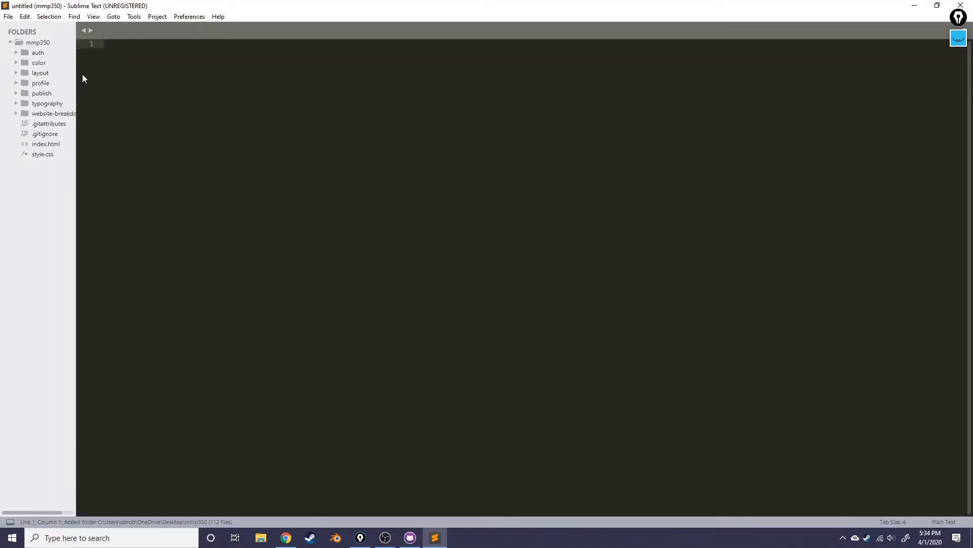
mouse_move(76, 75)
left_mouse_down()
mouse_move(102, 76)
mouse_move(88, 77)
left_mouse_up()
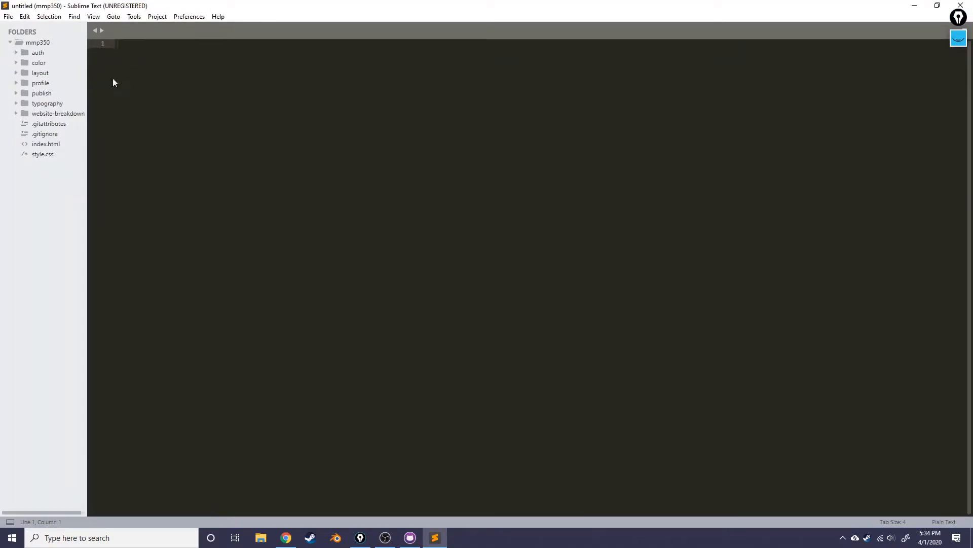
left_click(961, 5)
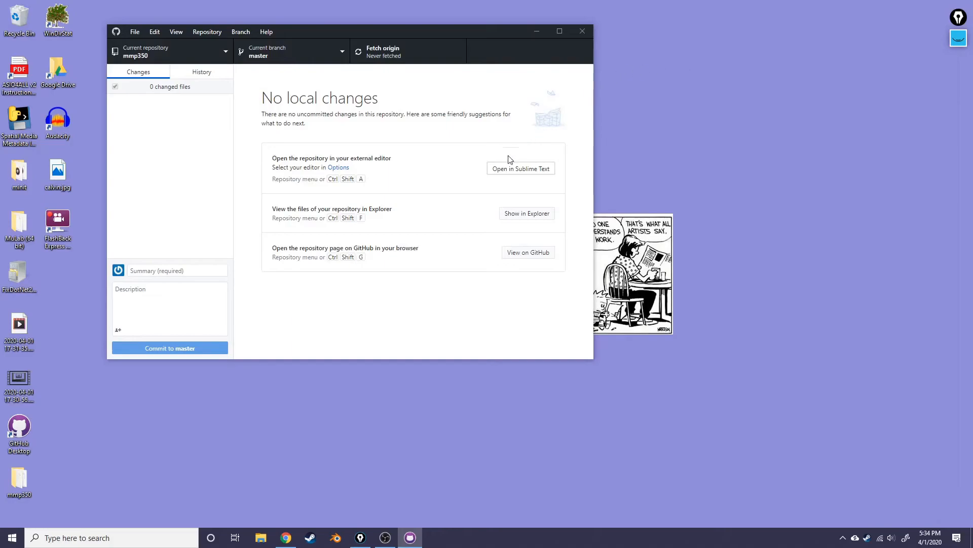
Show the mmp350 repository's files in File Explorer.
left_click(517, 215)
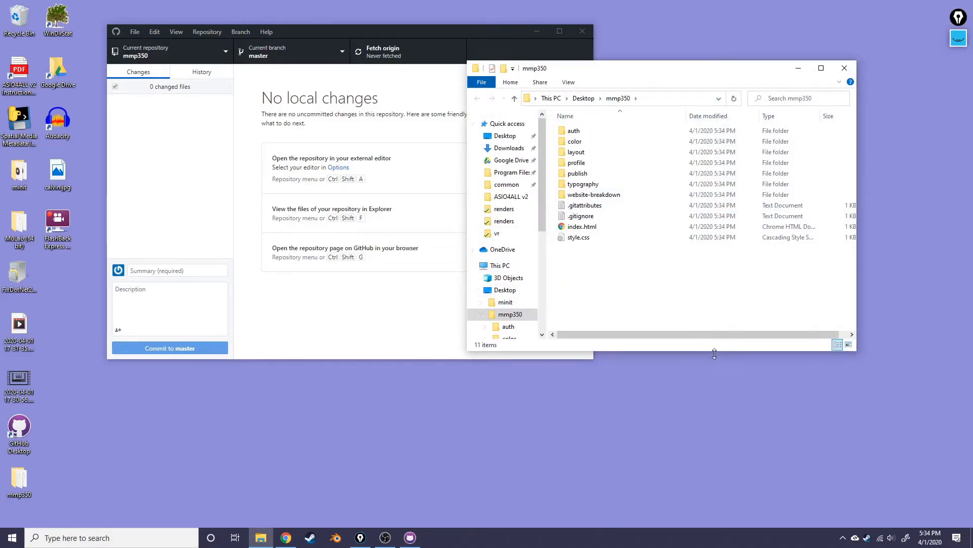
Enlarge the File Explorer window to view the mmp350 folder's contents, and close it.
left_click_drag(714, 353, 715, 444)
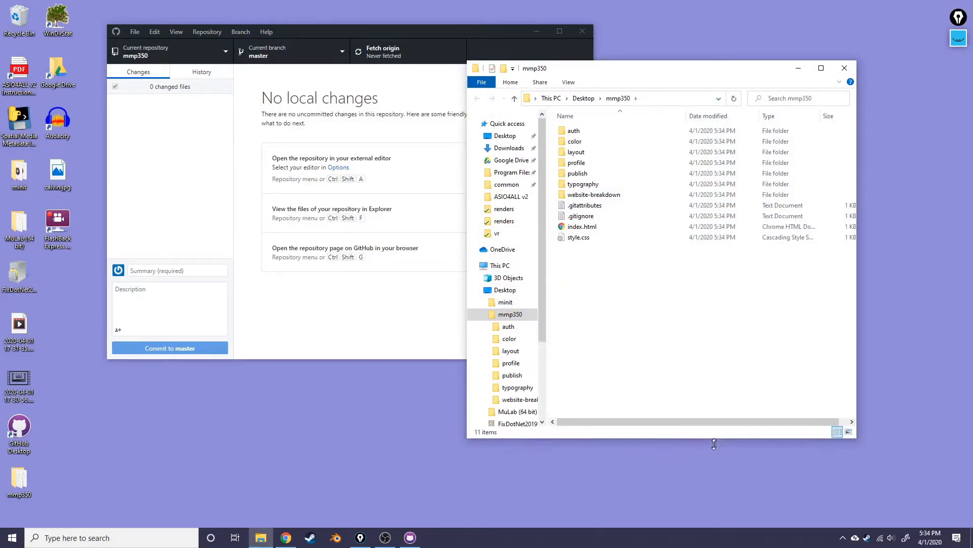
left_click(483, 316)
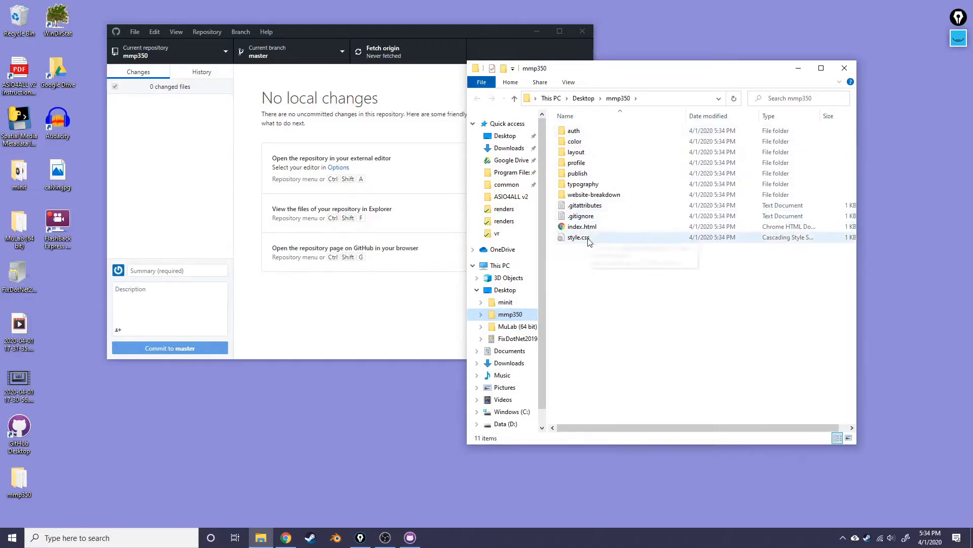
left_click(845, 68)
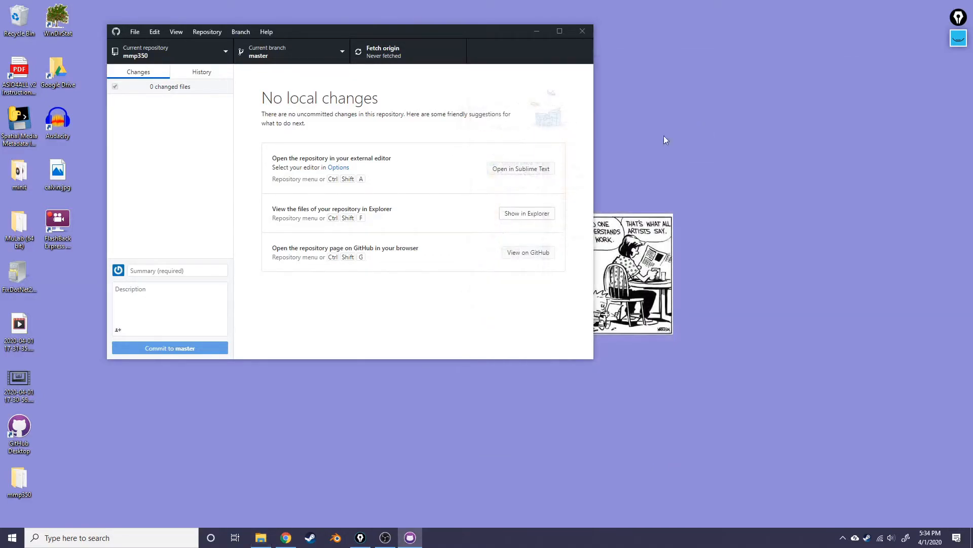
View the mmp350 repository on GitHub, always using Google Chrome for opening it, dismiss the sign-up banner and minimize the browser.
left_click(540, 254)
scroll(575, 230, "down", 1)
scroll(569, 273, "up", 1)
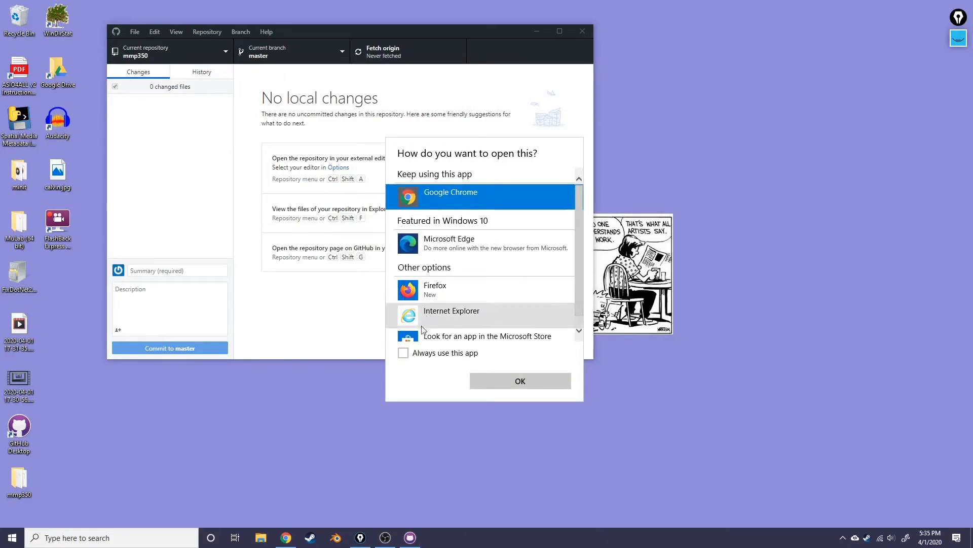
left_click(404, 353)
left_click(499, 381)
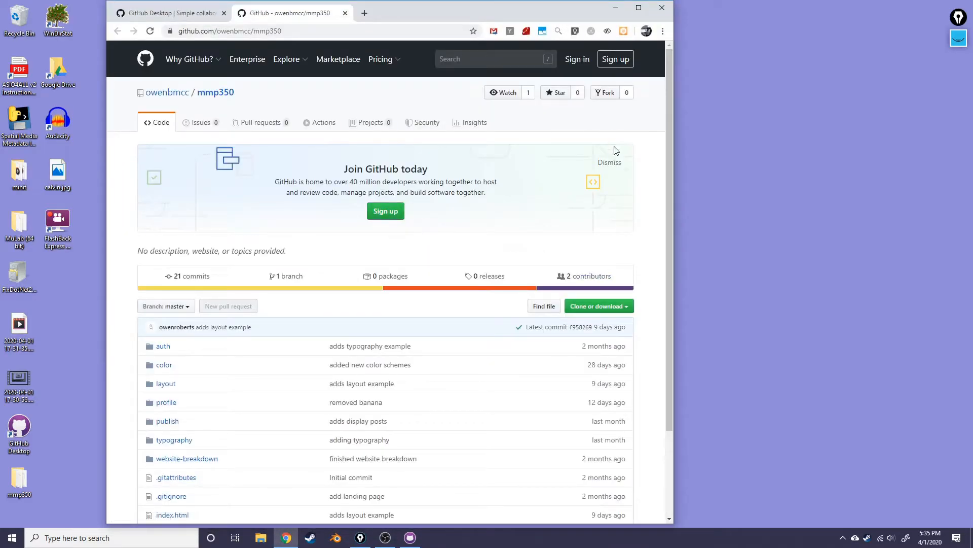
left_click(610, 163)
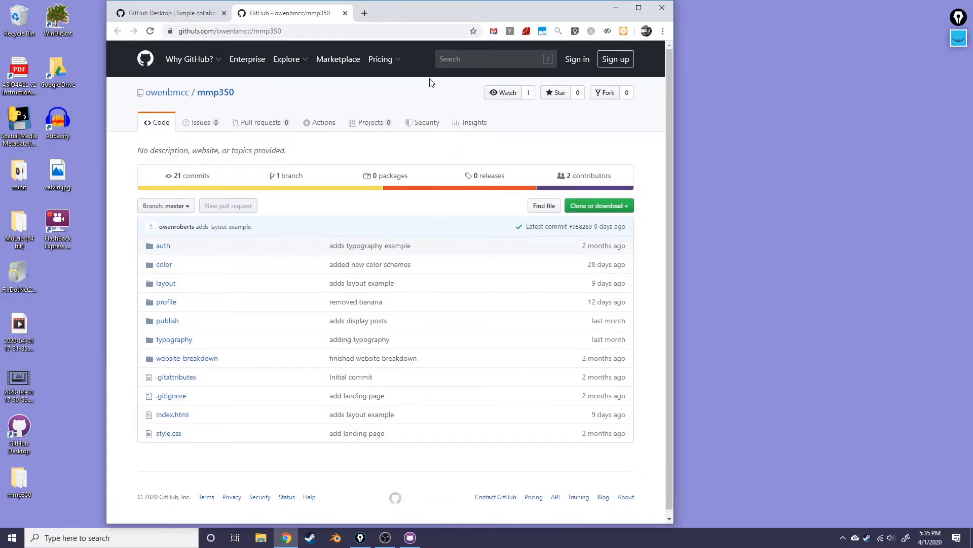
left_click(615, 8)
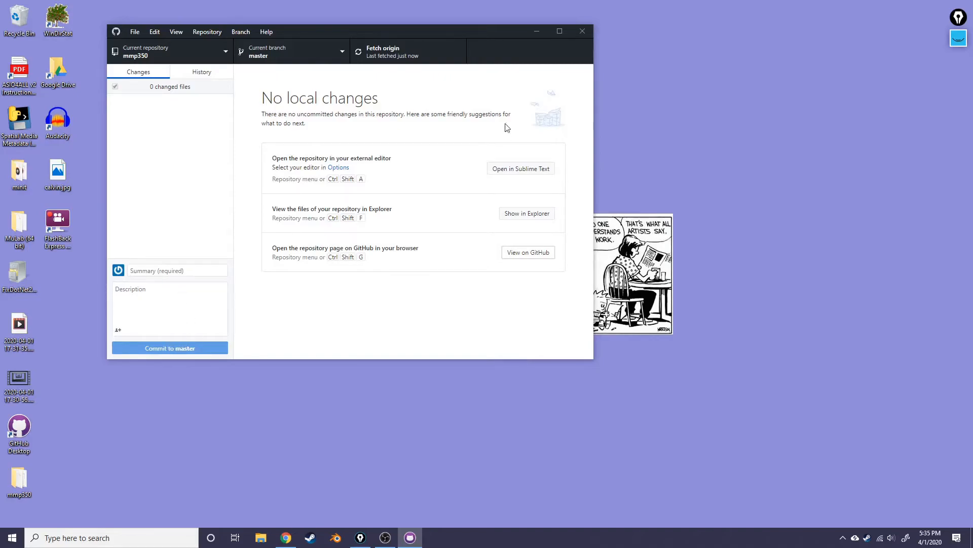
Reopen the mmp350 repository page on GitHub and load its published github.io/mmp350 site in a new browser tab.
left_click(534, 253)
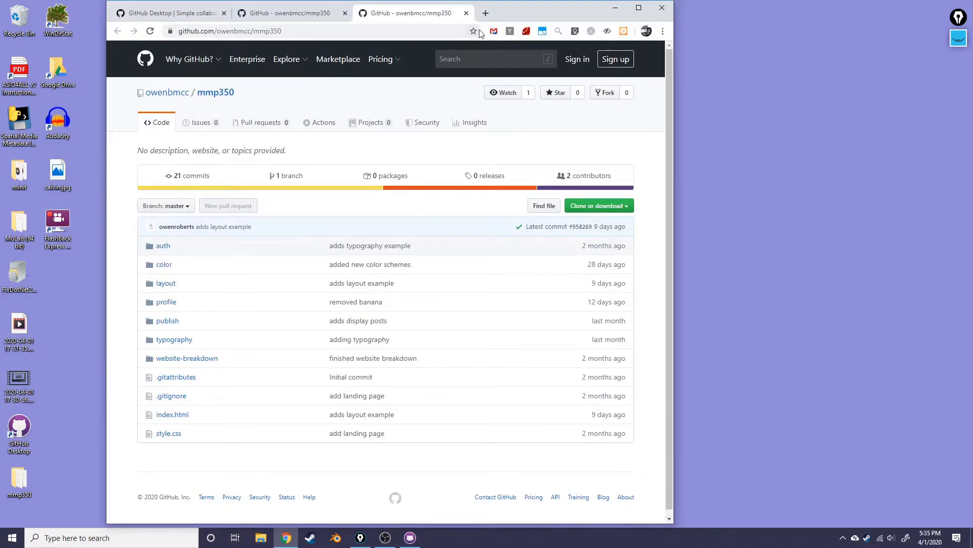
left_click(486, 12)
type("owenbmcc.github.io/mmp350")
key("Return")
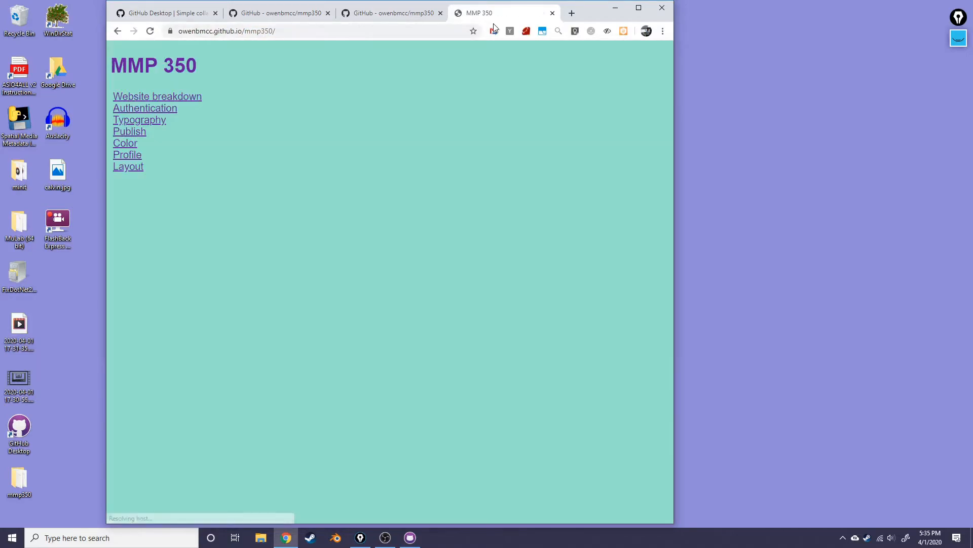
Change the site address path from mmp350 to mmp210 to view the MMP 210 projects page.
double_click(281, 30)
key("Right")
key("BackSpace")
key("BackSpace")
key("BackSpace")
type("210")
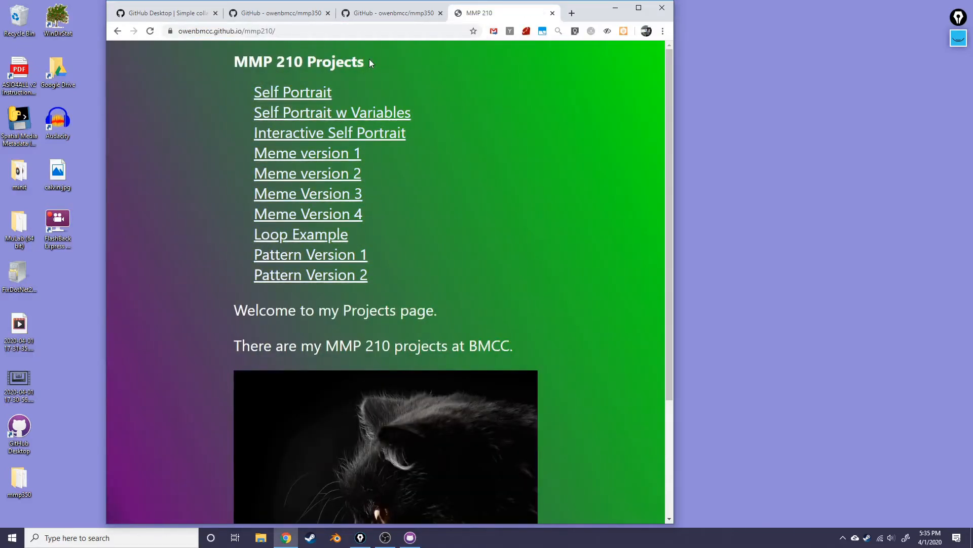
Change the site address path to mmp310 to view that course's projects page, and close the tab.
double_click(266, 31)
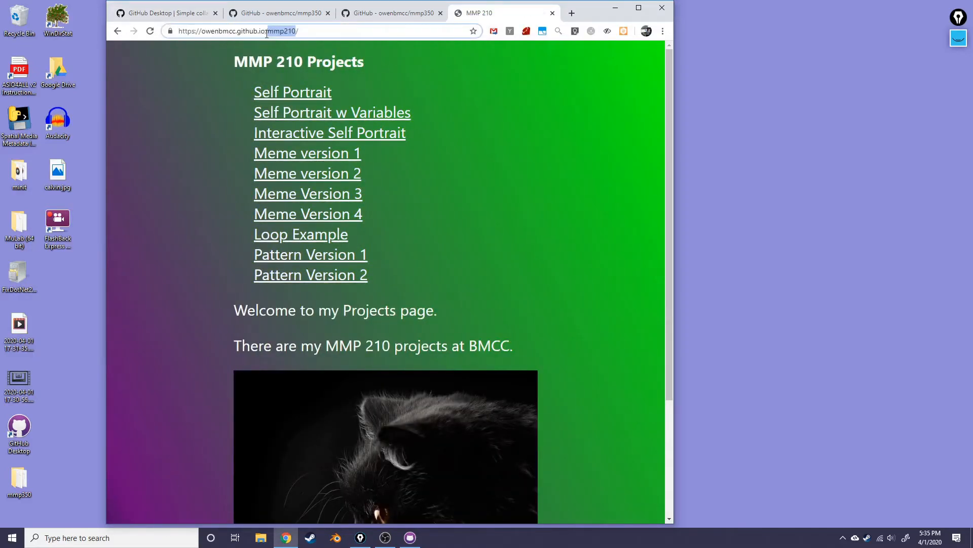
type("mmp")
type("310")
key("Return")
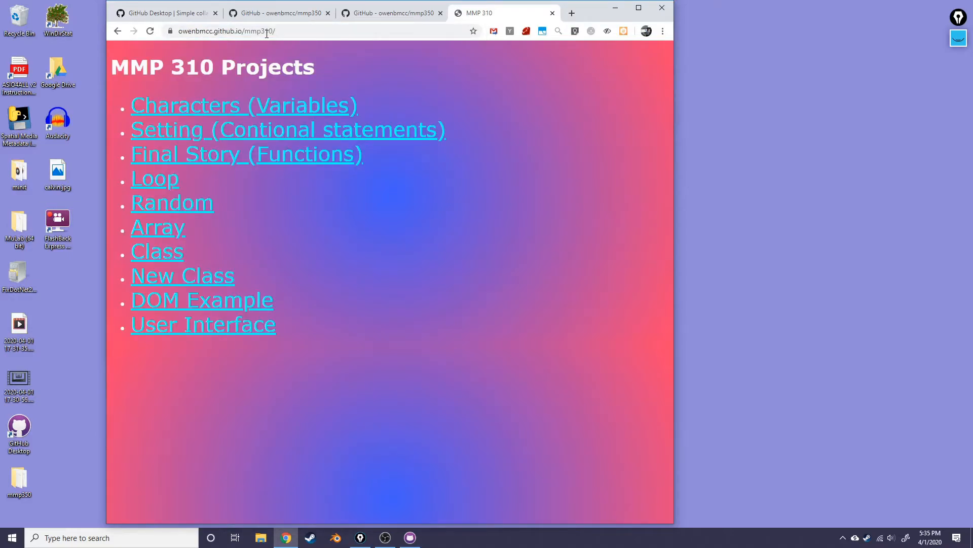
key("ctrl+w")
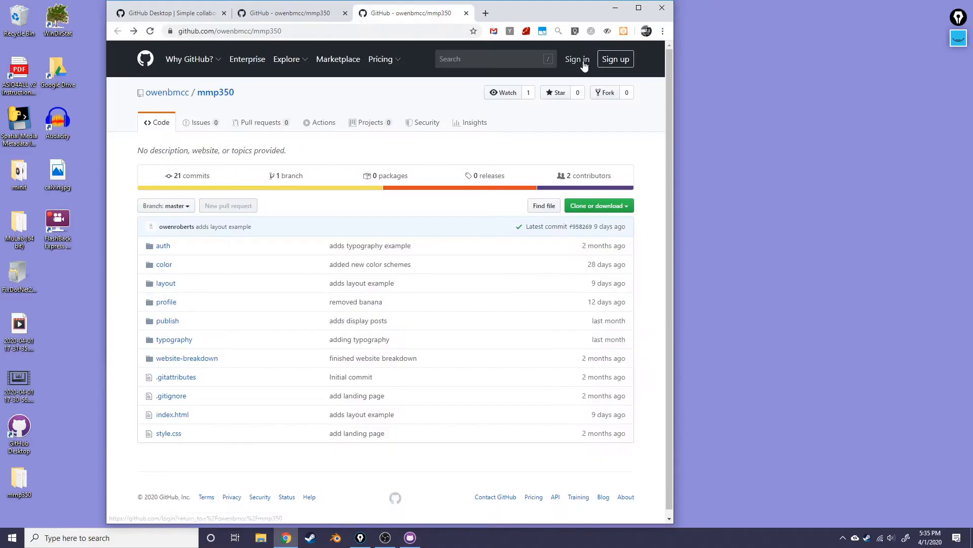
Sign in to GitHub from the repository page using the saved username and account password.
left_click(577, 59)
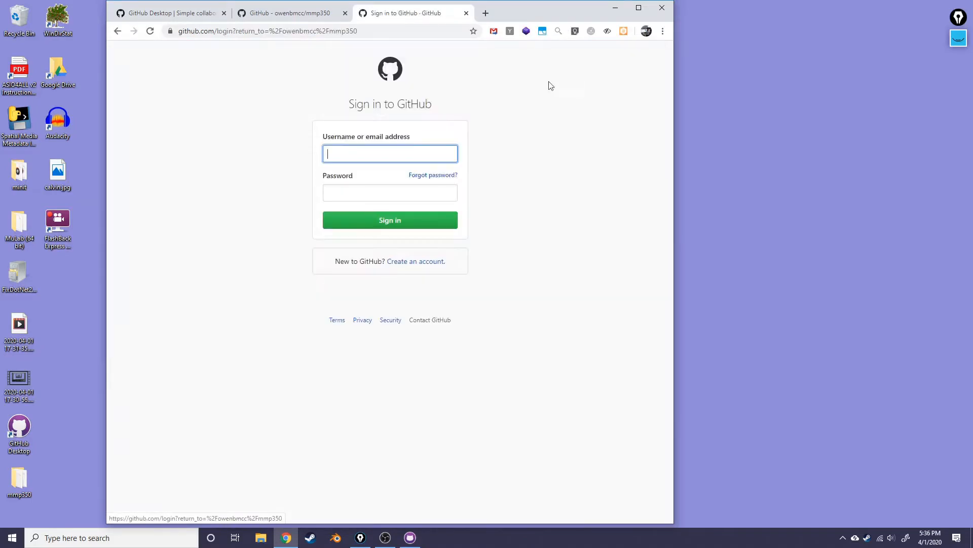
type("ow")
key("Down")
key("Return")
key("Return")
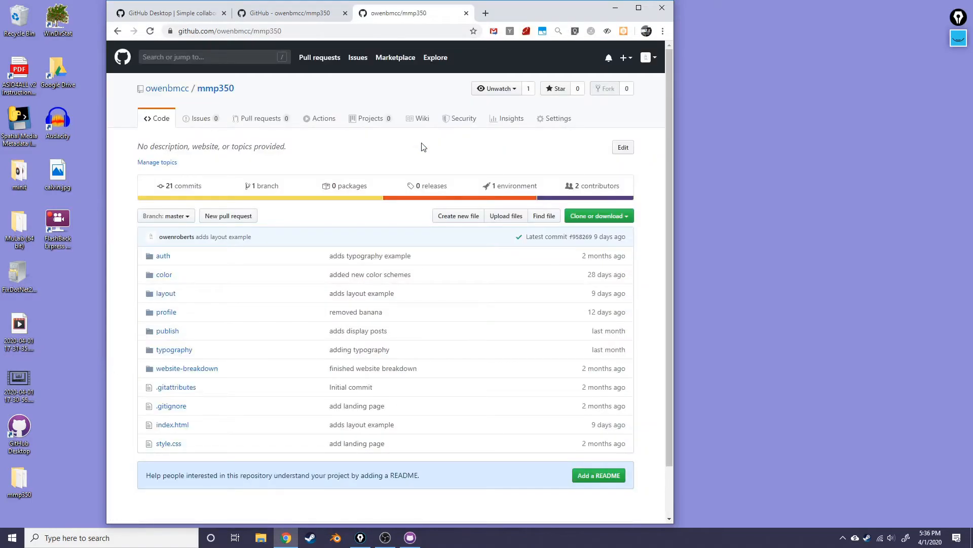
Open the mmp350 repository's settings, follow the link to its published GitHub Pages site, and return to the settings.
left_click(553, 121)
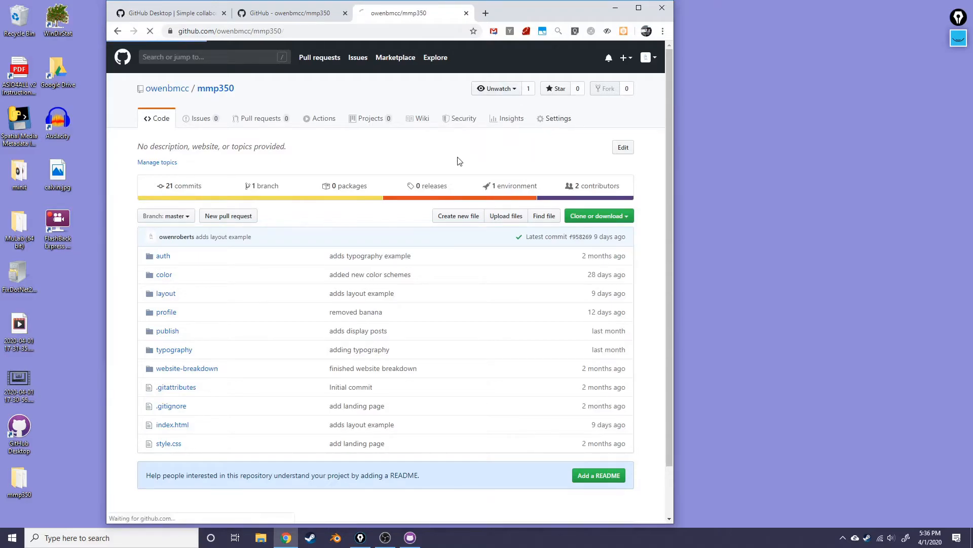
scroll(413, 165, "down", 10)
scroll(399, 194, "down", 10)
left_click(385, 201)
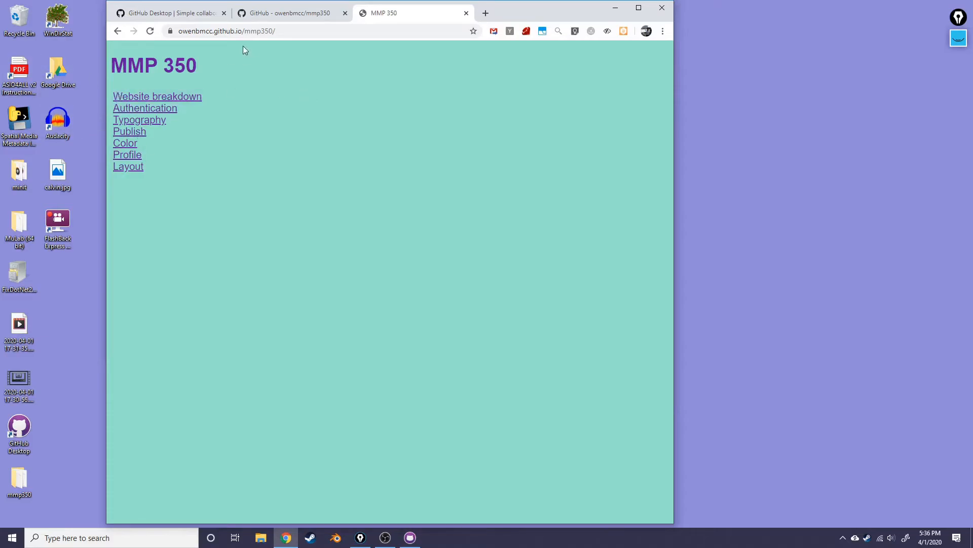
left_click(117, 31)
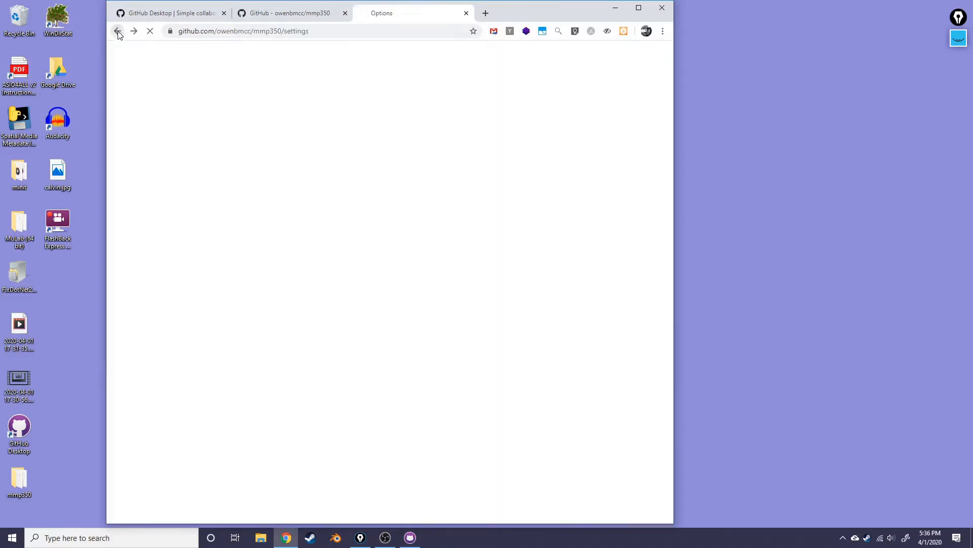
scroll(412, 249, "up", 8)
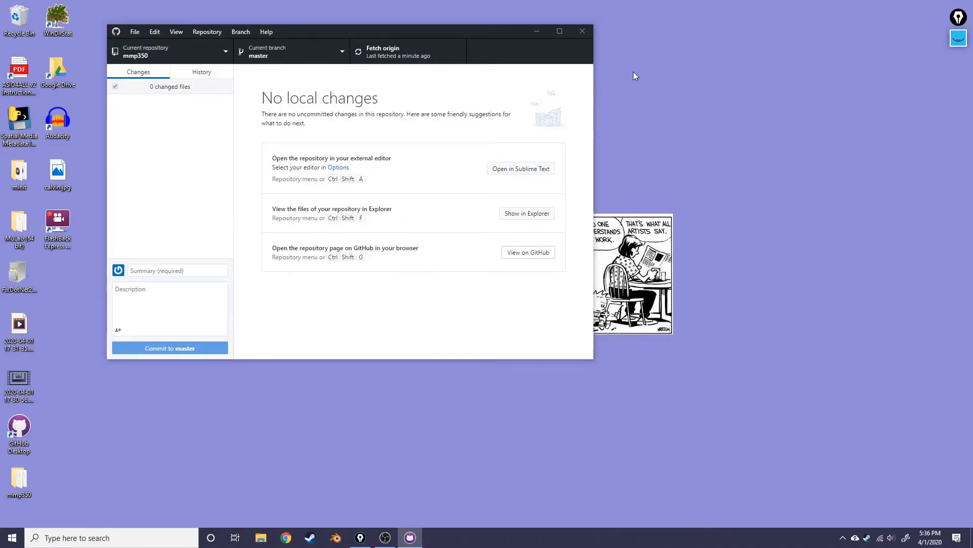
Delete the mmp350 folder from the desktop and clone the missing repository again in GitHub Desktop.
left_click(20, 479)
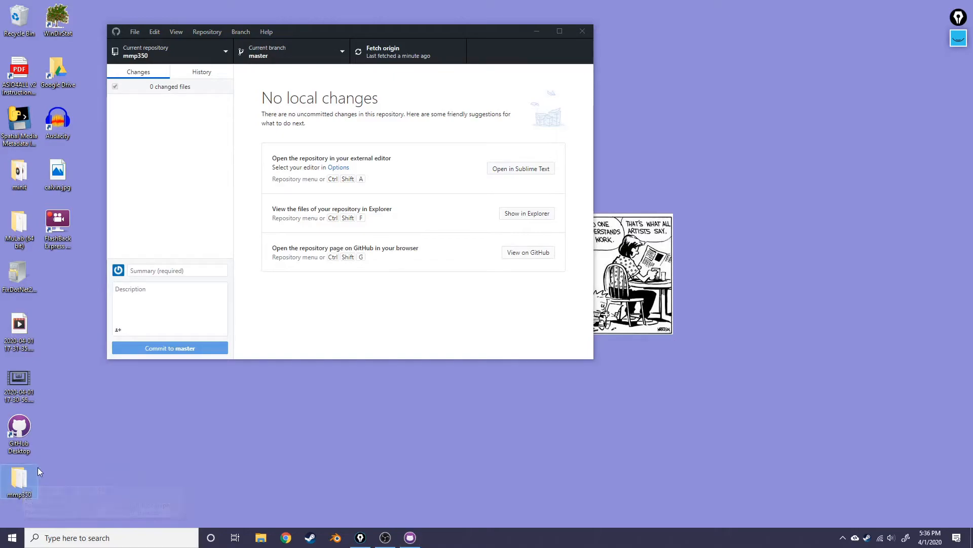
double_click(19, 478)
right_click(20, 478)
left_click(38, 446)
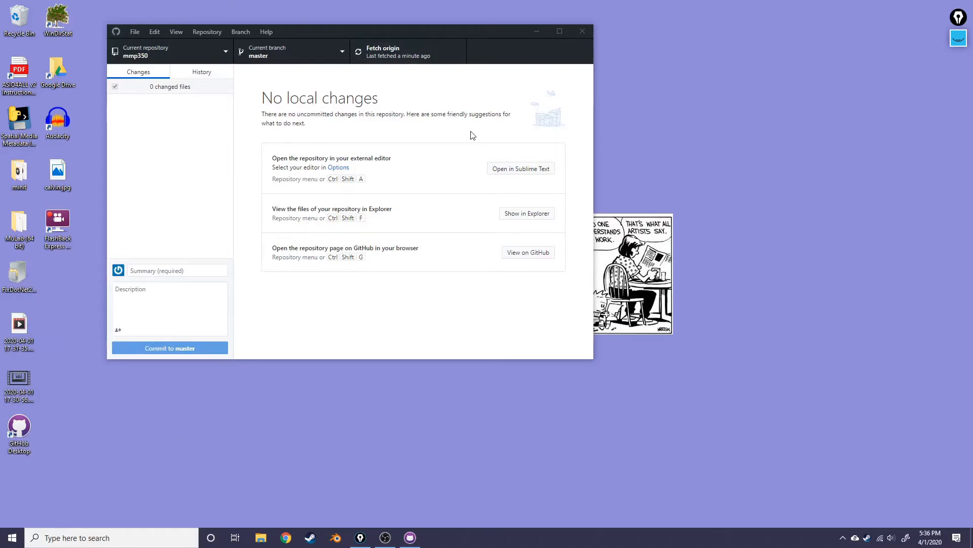
left_click(410, 52)
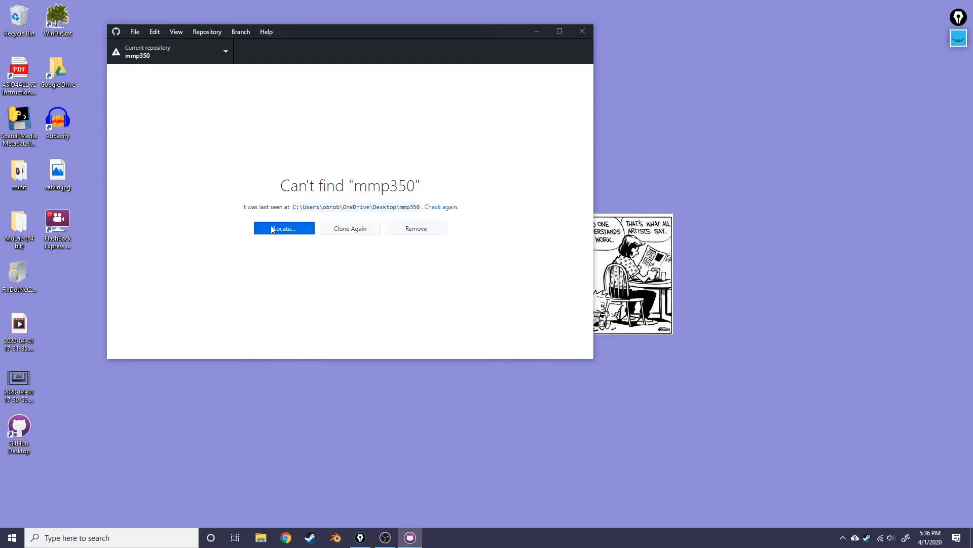
left_click(354, 229)
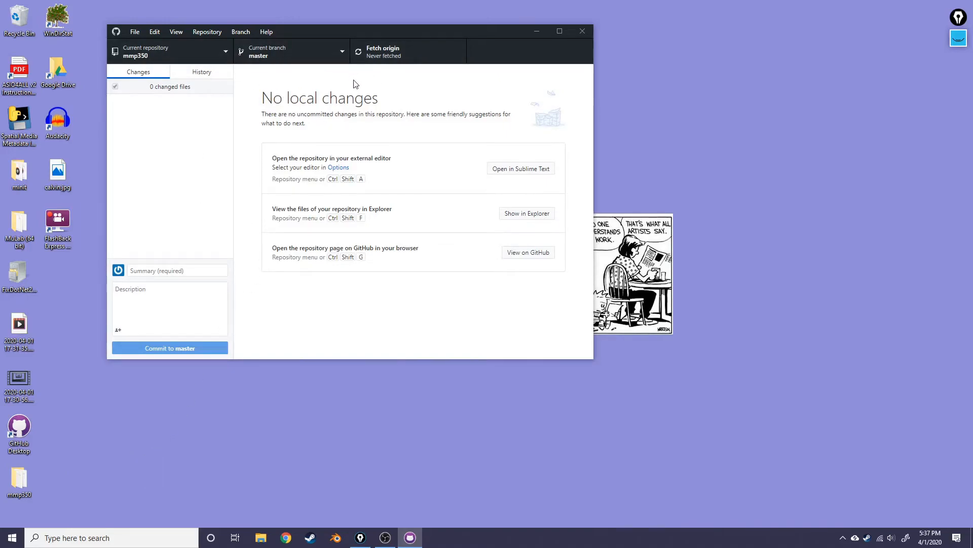
Move the GitHub Desktop window away from the desktop icons, view the folder locations in File Explorer, and close it.
left_click_drag(323, 32, 428, 48)
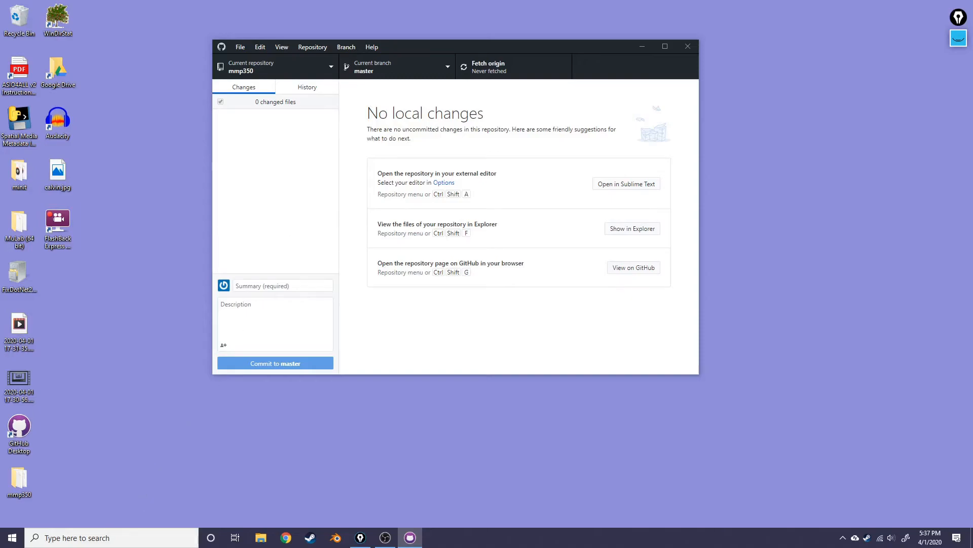
left_click(260, 537)
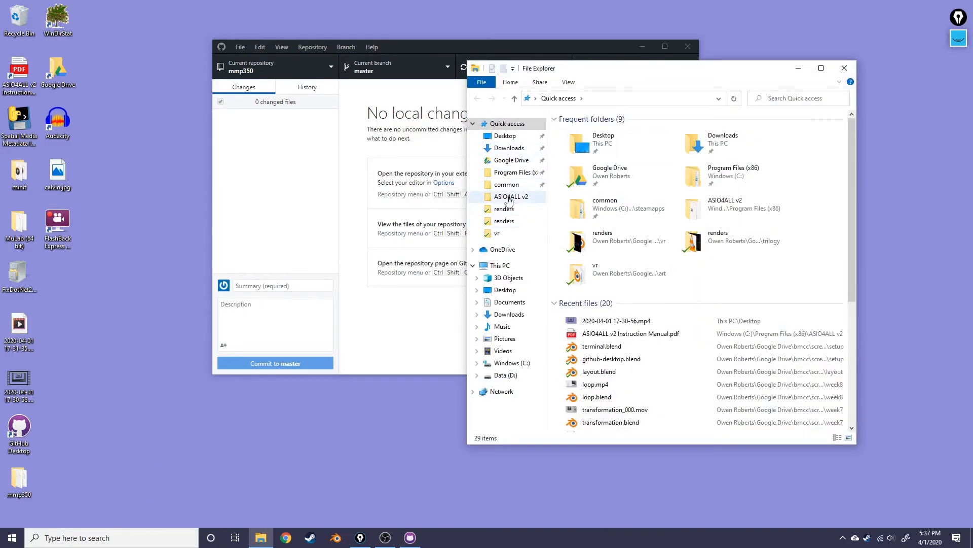
left_click(844, 68)
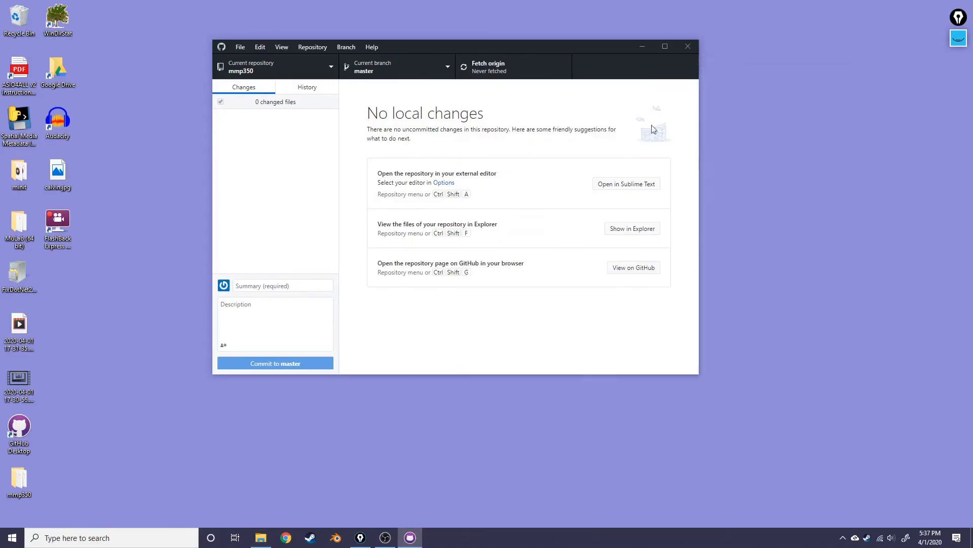
Delete the re-cloned mmp350 folder from the desktop and remove the missing repository from GitHub Desktop.
double_click(37, 469)
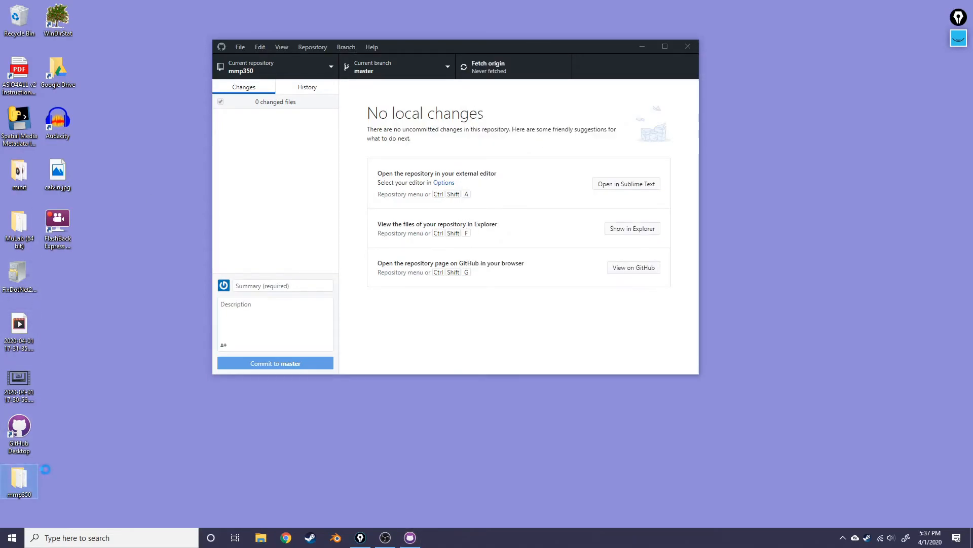
right_click(25, 479)
left_click(62, 439)
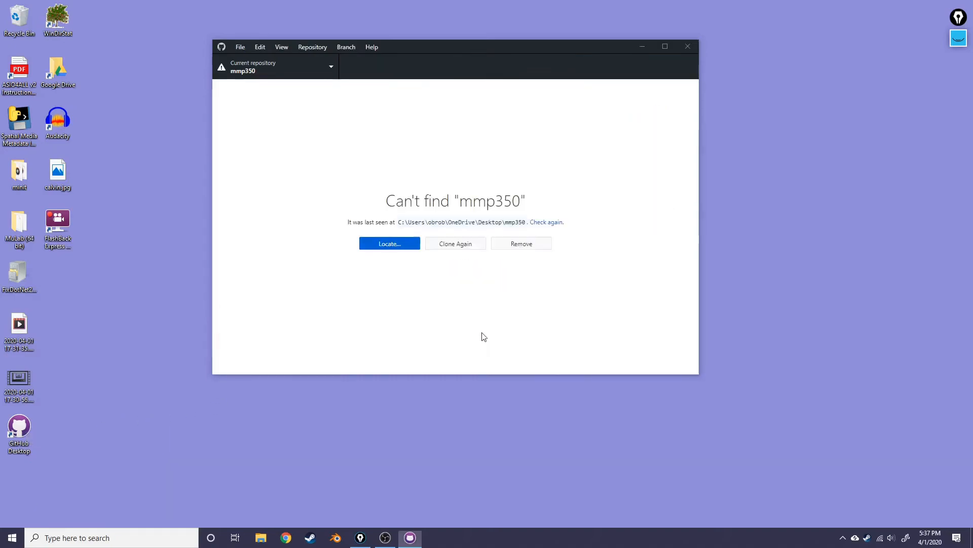
left_click(500, 249)
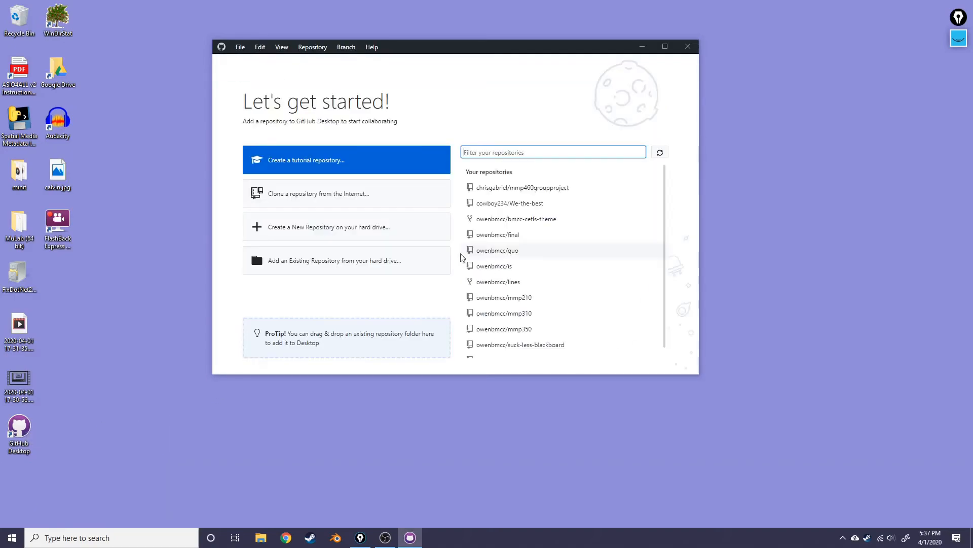
Start cloning a repository from the Internet and filter the repositories for mmp310.
left_click(322, 202)
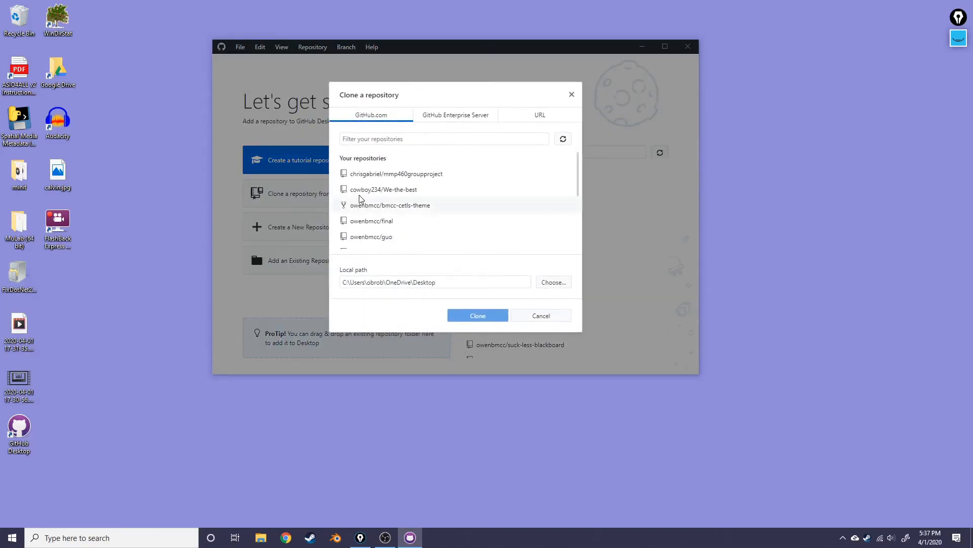
left_click(384, 141)
type("mmp310")
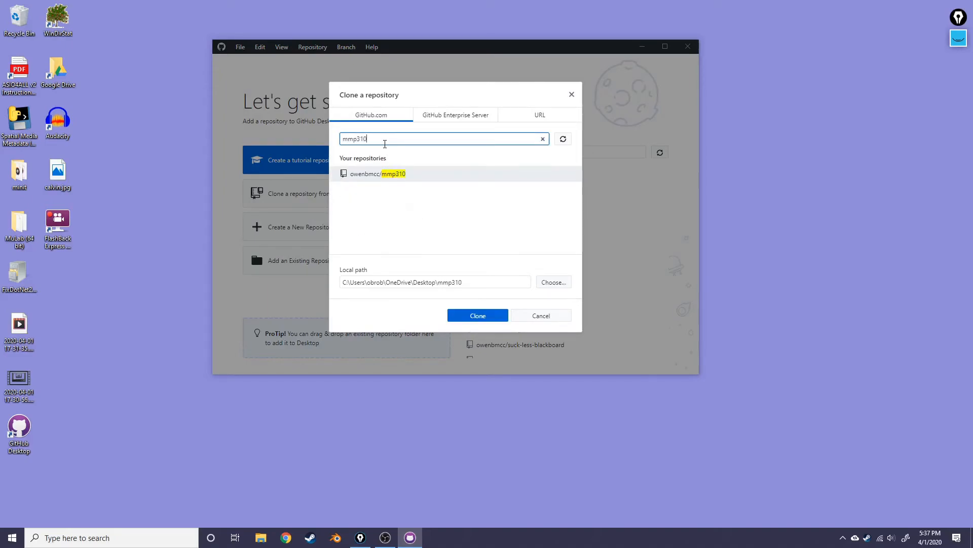
Create a folder named GitHub in Documents, choose it as the local path, and clone the mmp310 repository into it.
left_click(553, 281)
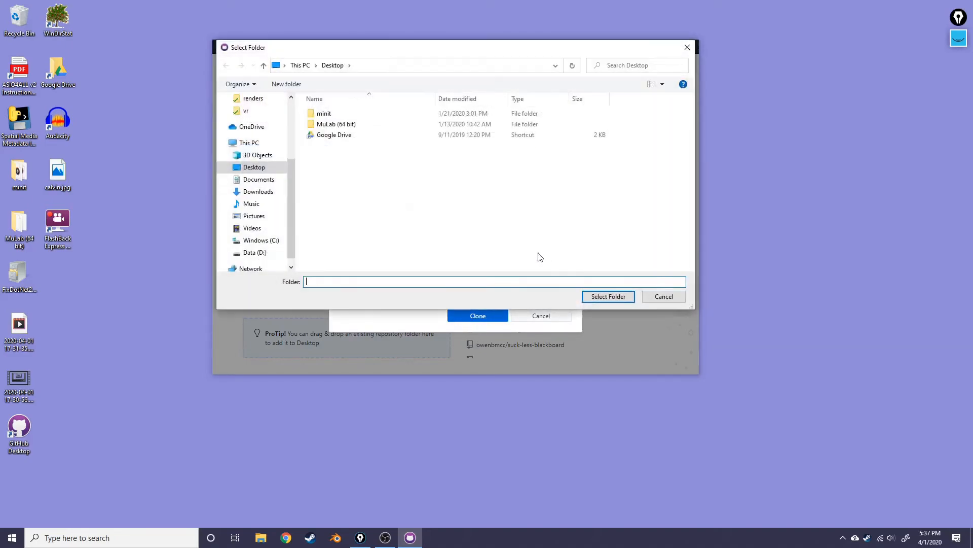
left_click(258, 191)
left_click(259, 180)
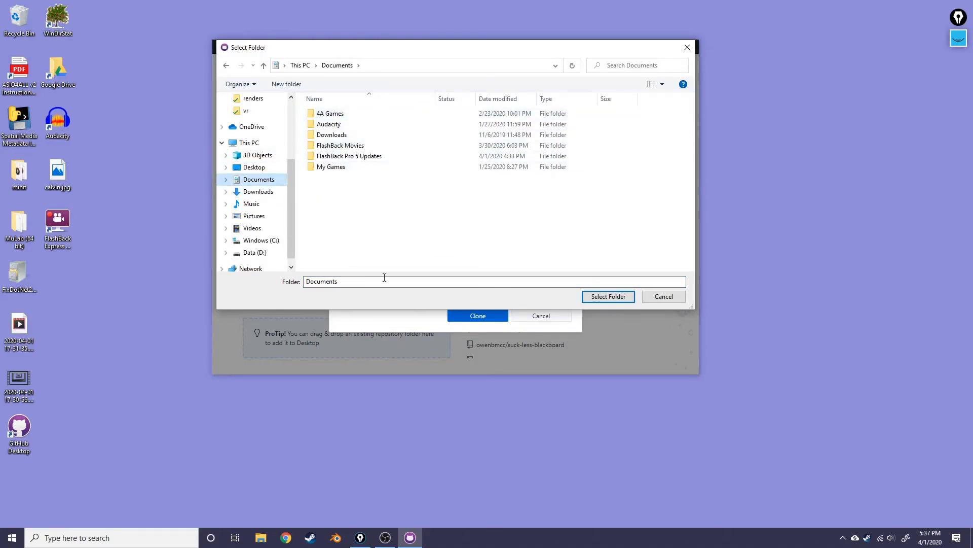
right_click(351, 197)
mouse_move(388, 327)
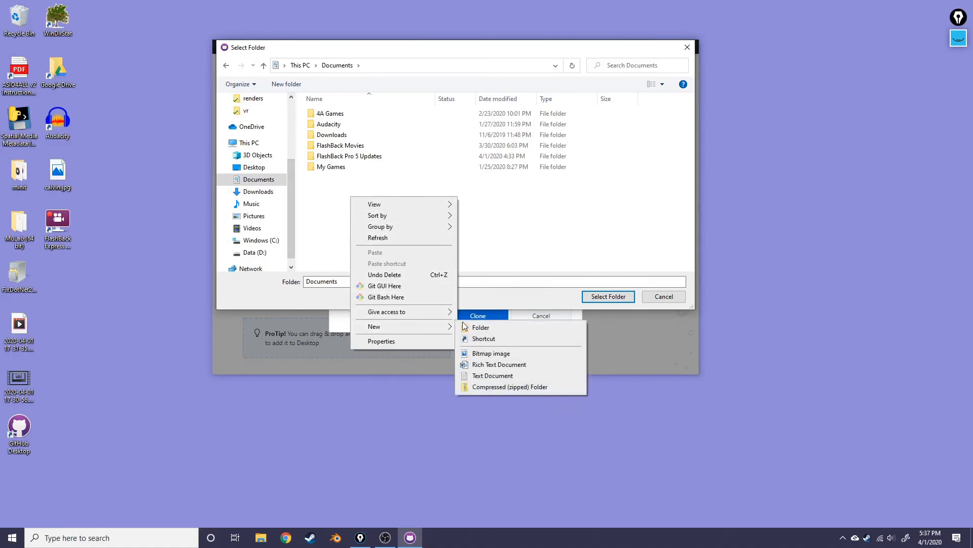
left_click(481, 327)
type("Git")
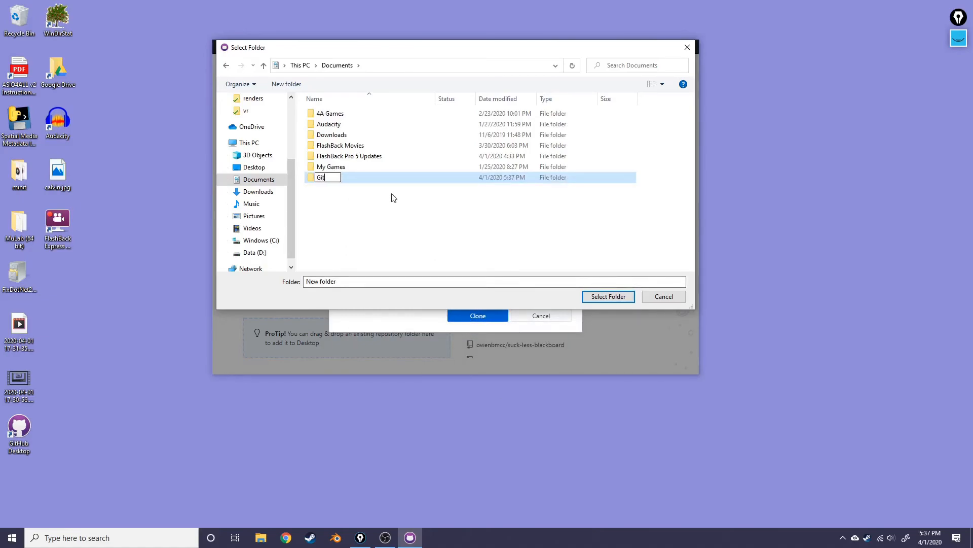
type("Hub")
key("Return")
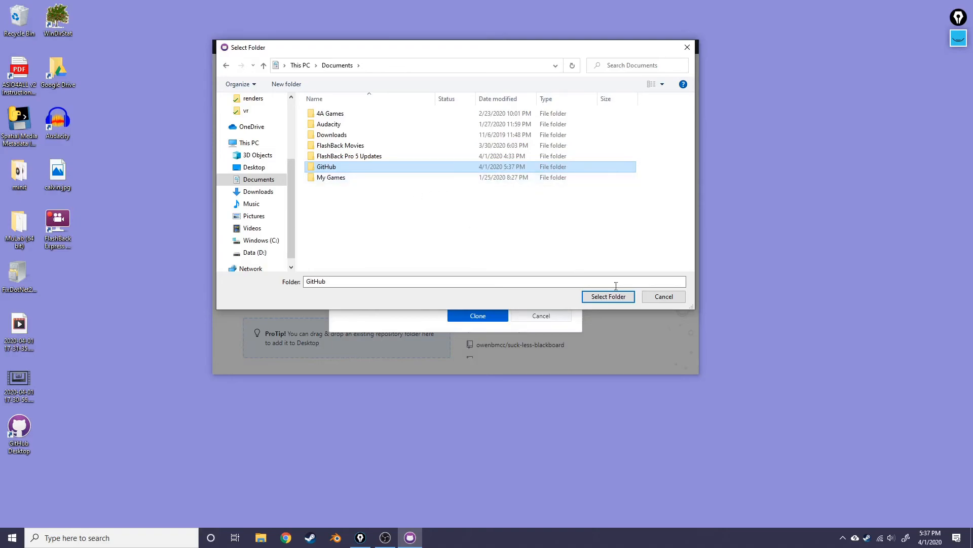
left_click(633, 297)
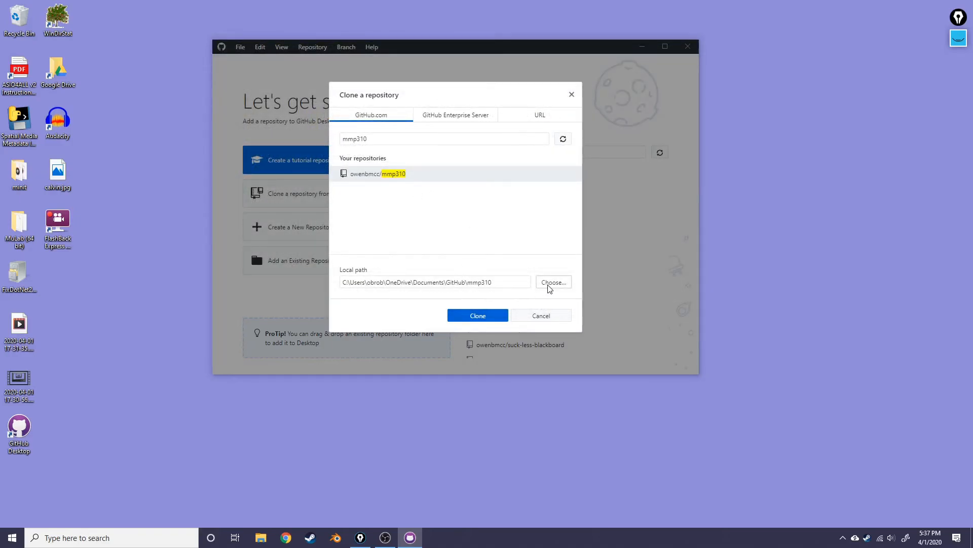
left_click(489, 315)
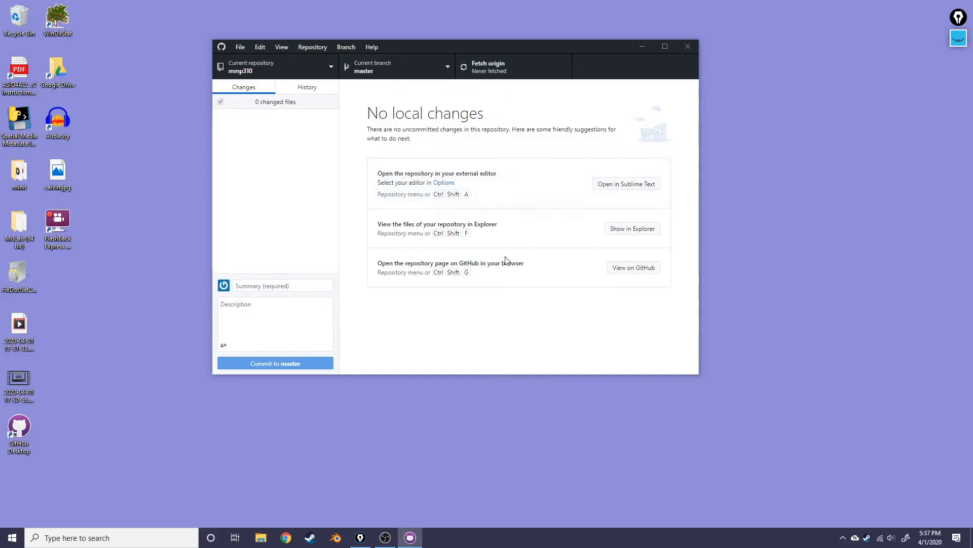
In File Explorer, move the mmp310 folder from Documents\GitHub to the desktop, close the window, and shift GitHub Desktop away from the icons.
key("super+e")
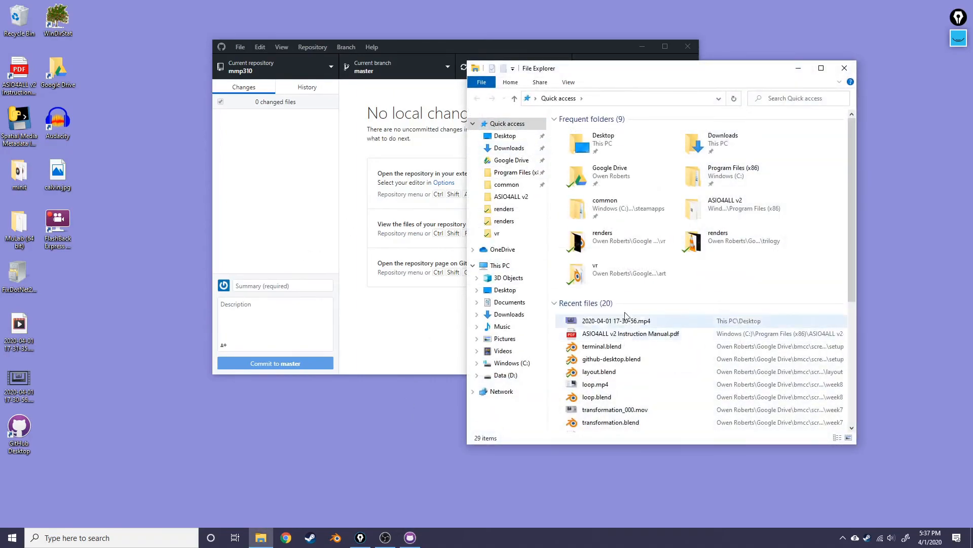
left_click(511, 302)
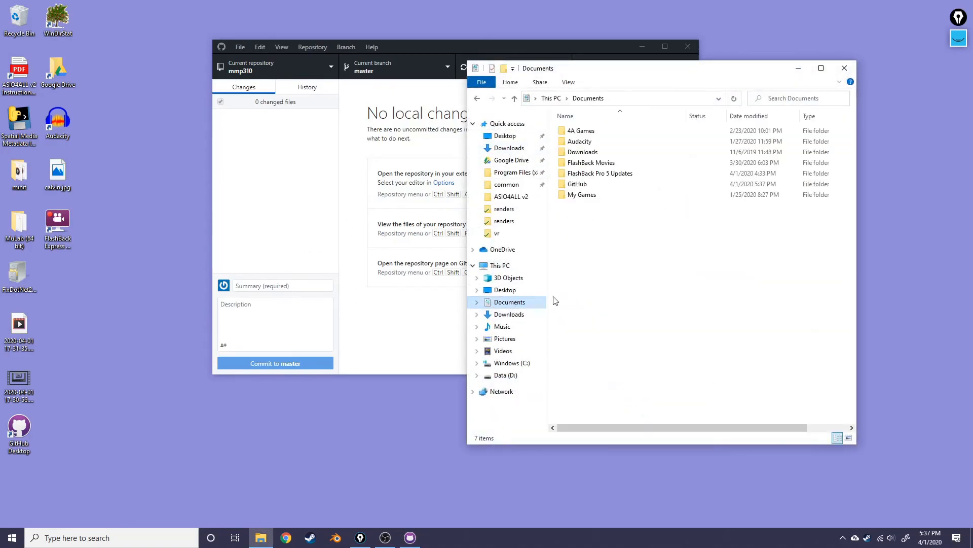
double_click(598, 184)
left_click_drag(568, 129, 108, 358)
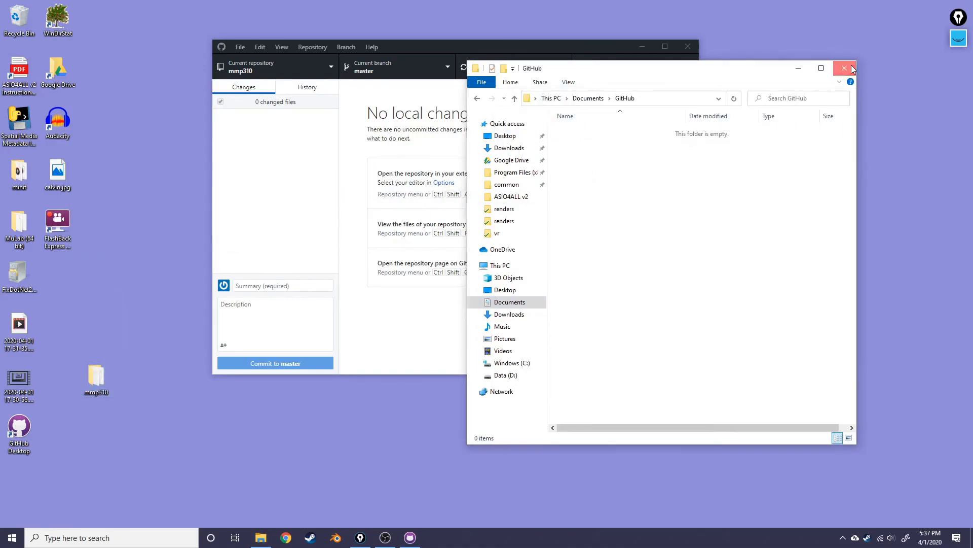
left_click(844, 67)
left_click_drag(465, 48, 536, 46)
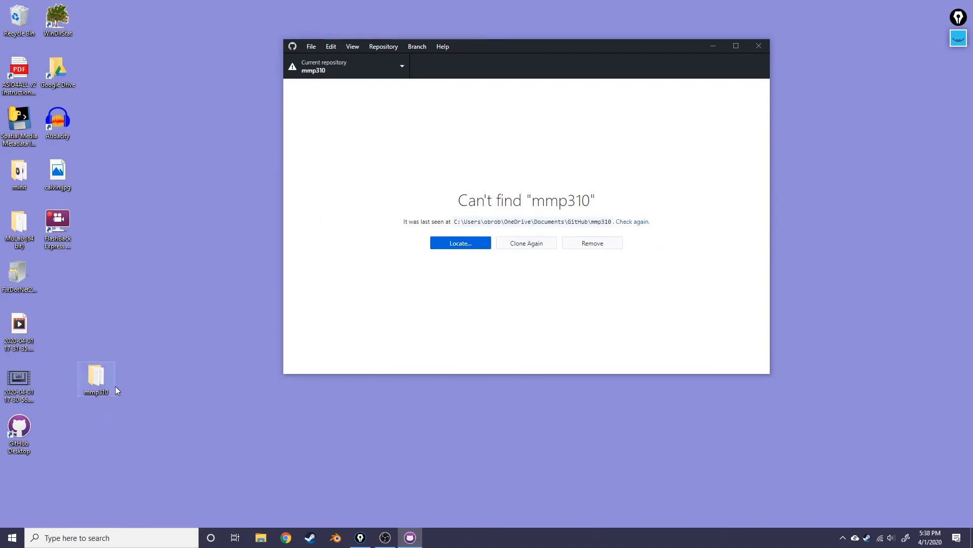
Locate the missing repository by selecting the mmp310 folder on the desktop, and check its history and changes.
left_click(461, 244)
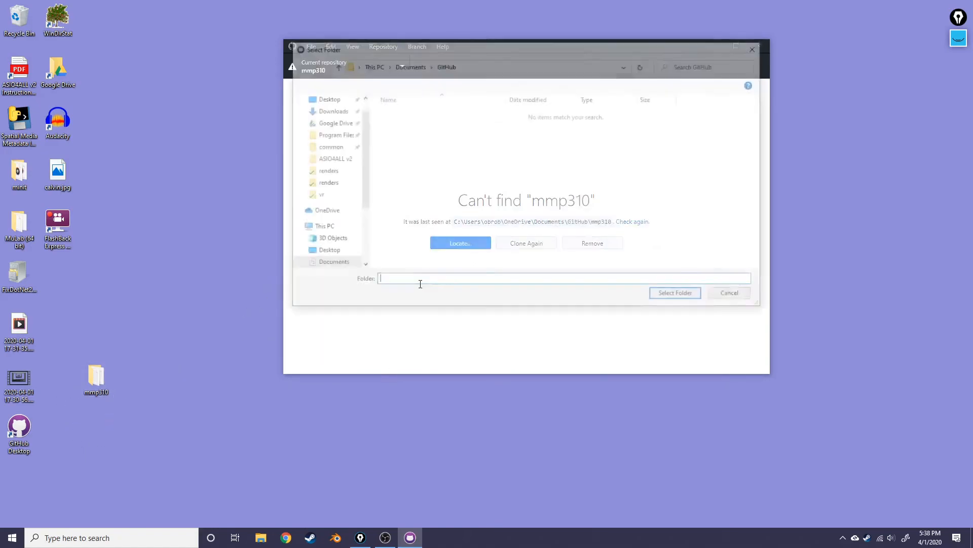
left_click(323, 97)
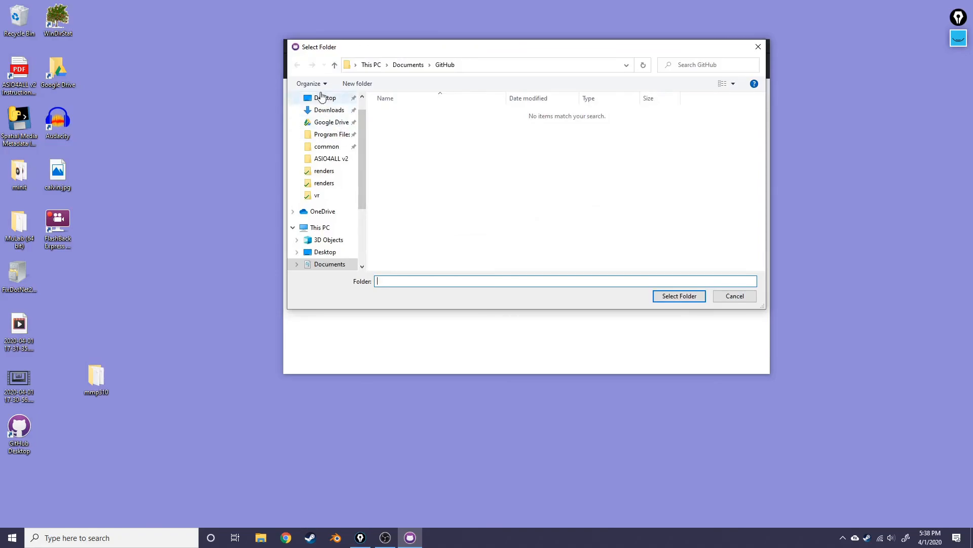
left_click(400, 124)
left_click(402, 124)
left_click(668, 296)
left_click(378, 87)
left_click(315, 86)
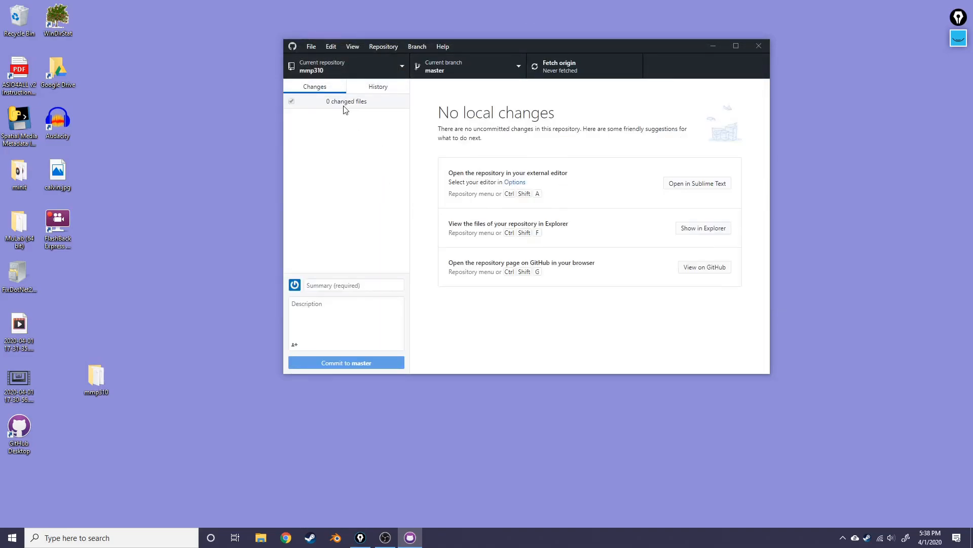